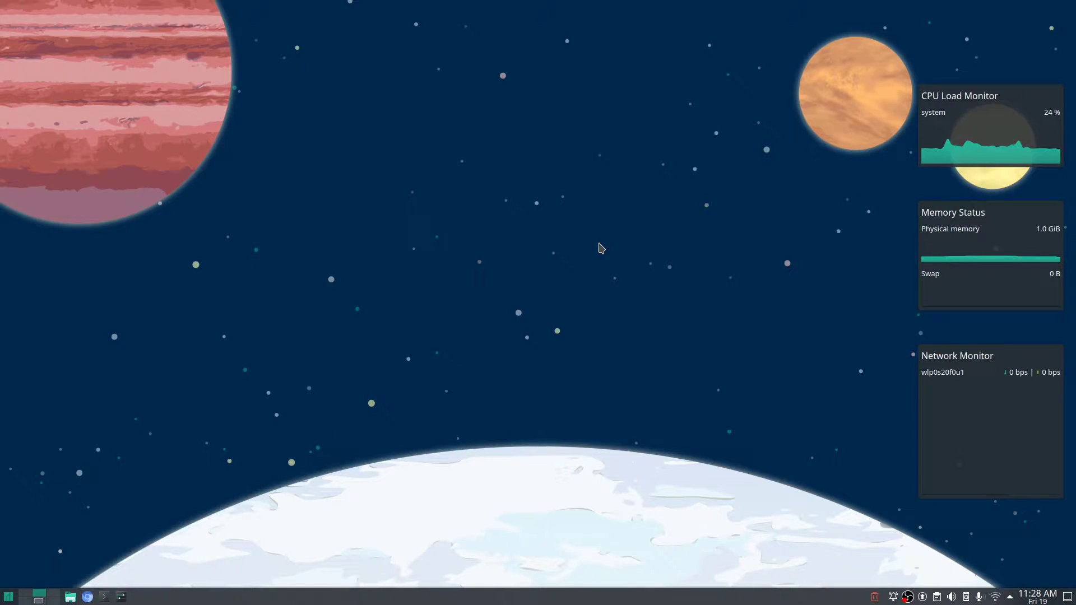
Filter KWin's global shortcuts by 'desktop' to review the Switch to Desktop and Window to Desktop bindings.
click(123, 593)
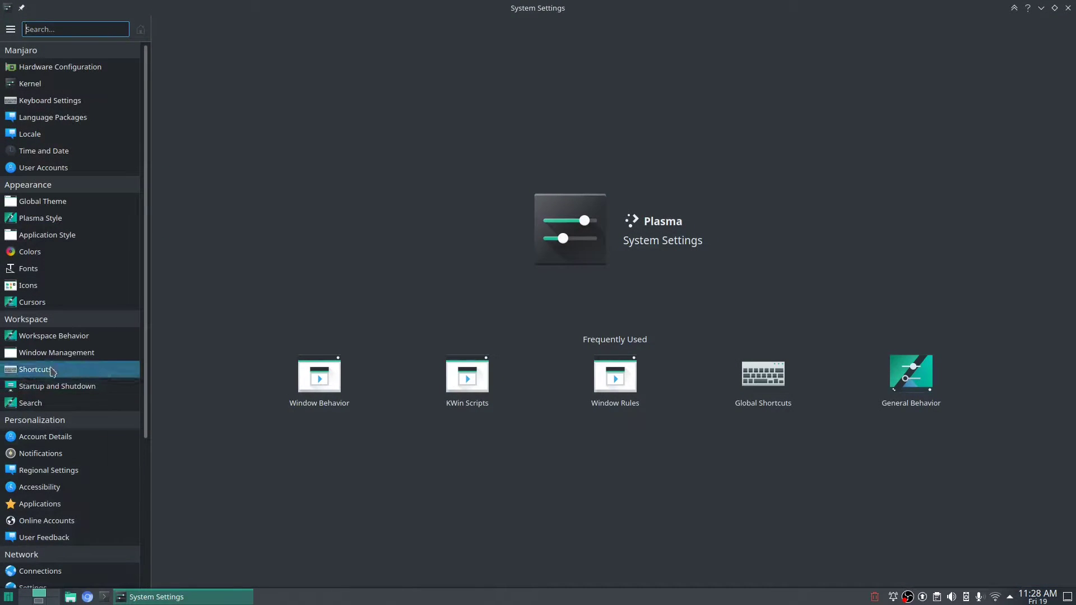
click(54, 371)
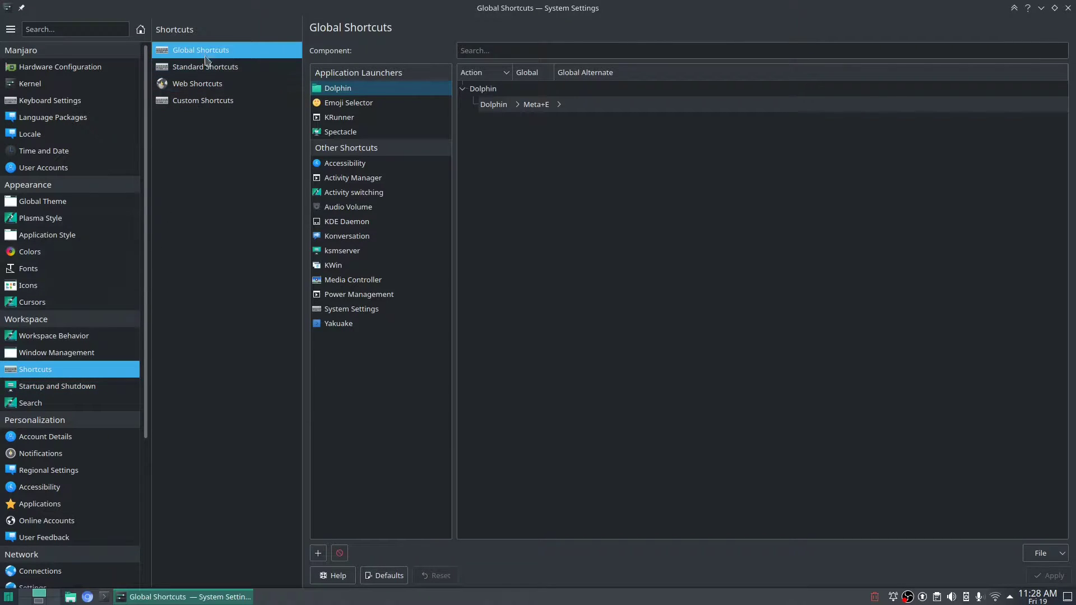
click(343, 265)
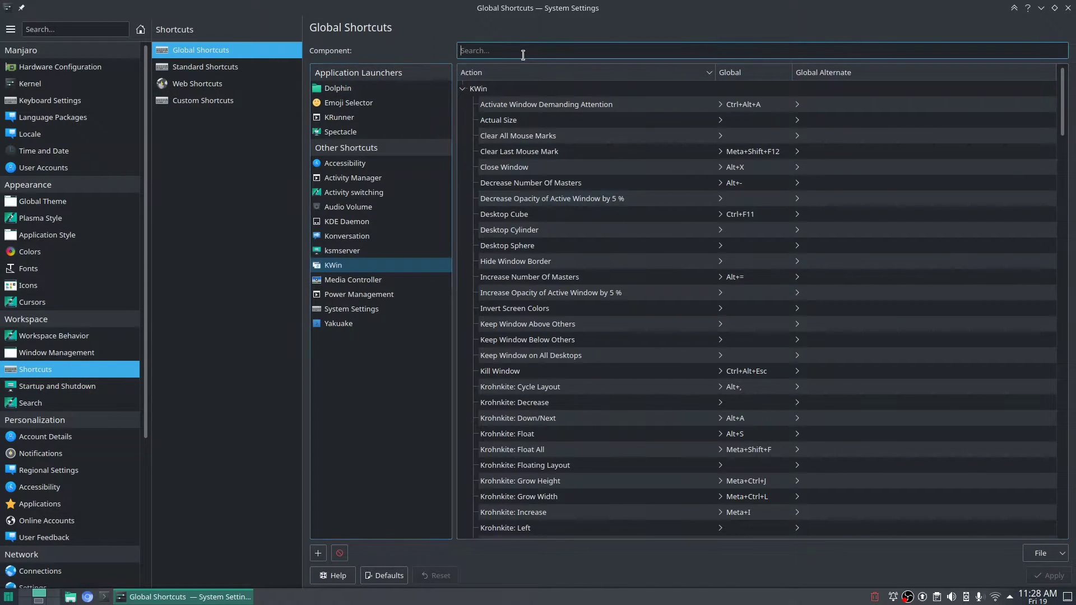
text(desktop)
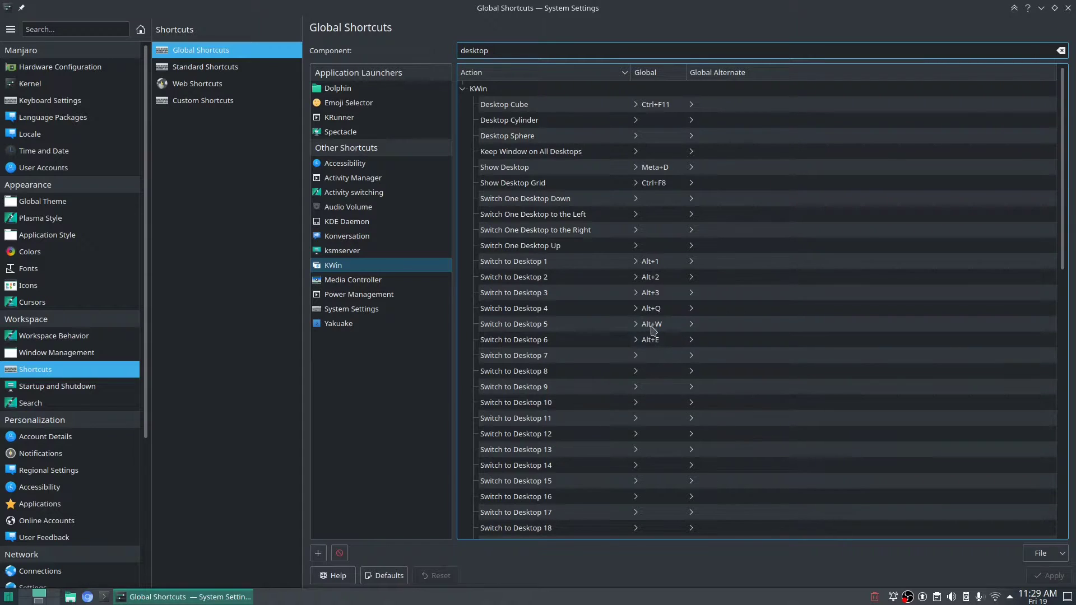
scroll(644, 292, down, 10)
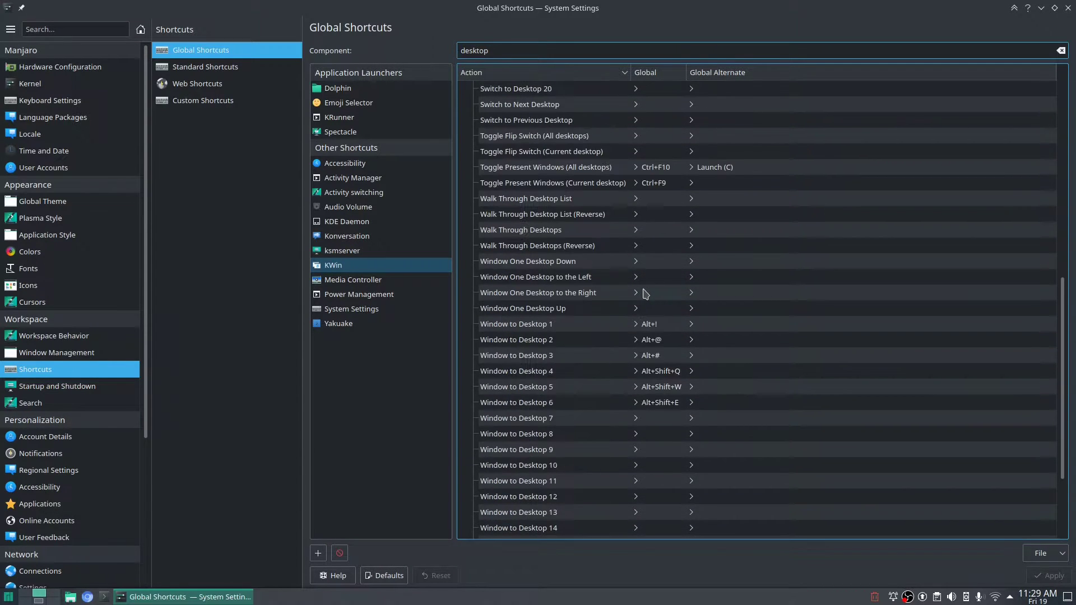
scroll(645, 294, down, 3)
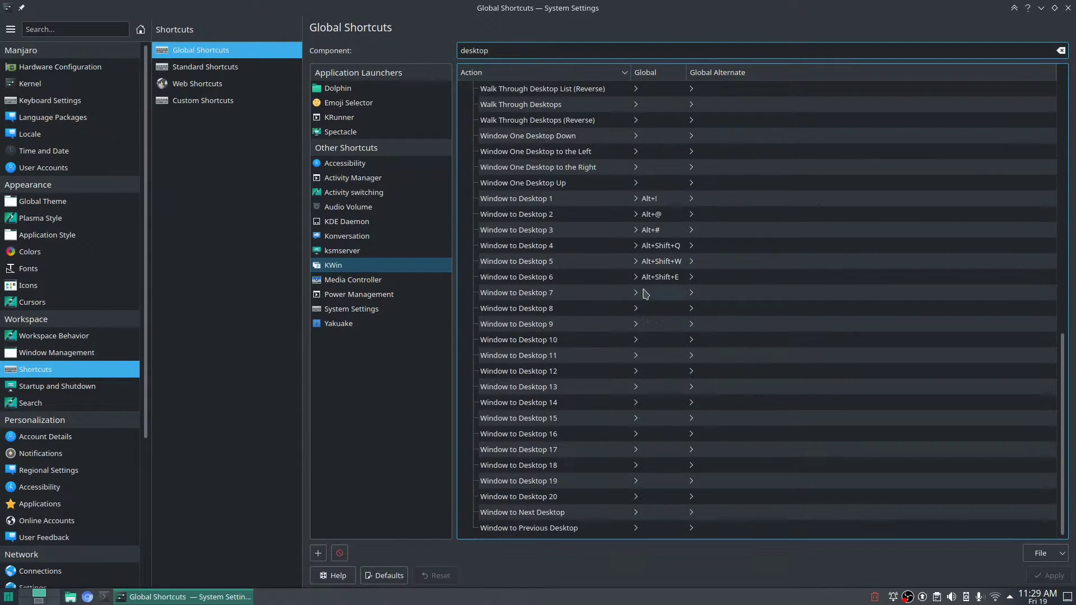
scroll(646, 294, up, 13)
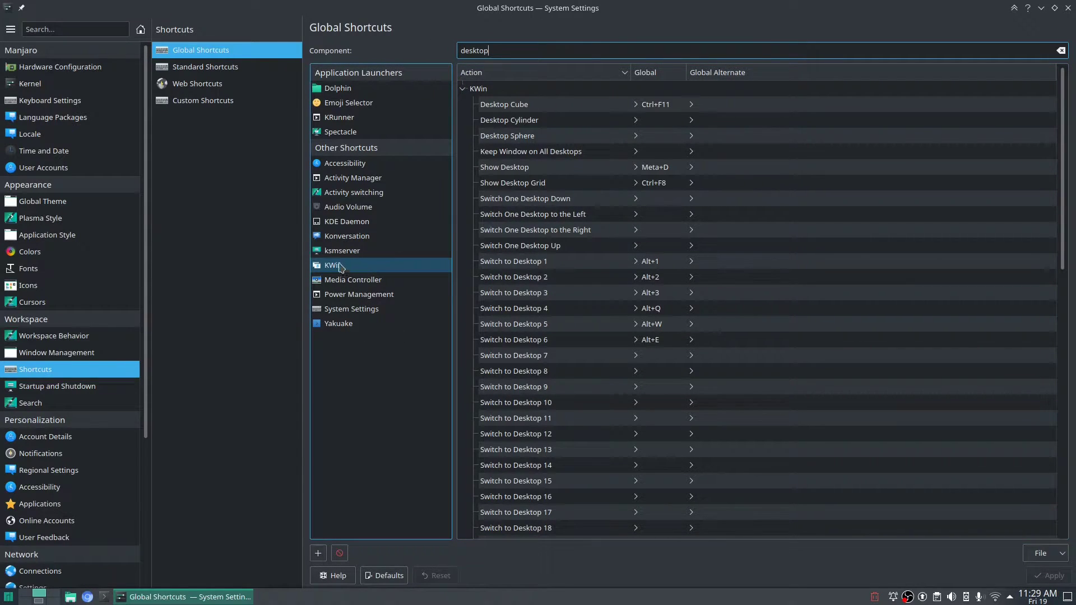
Browse the installed and downloadable KWin scripts, including Krohnkite, then close System Settings with Alt+F4.
click(46, 353)
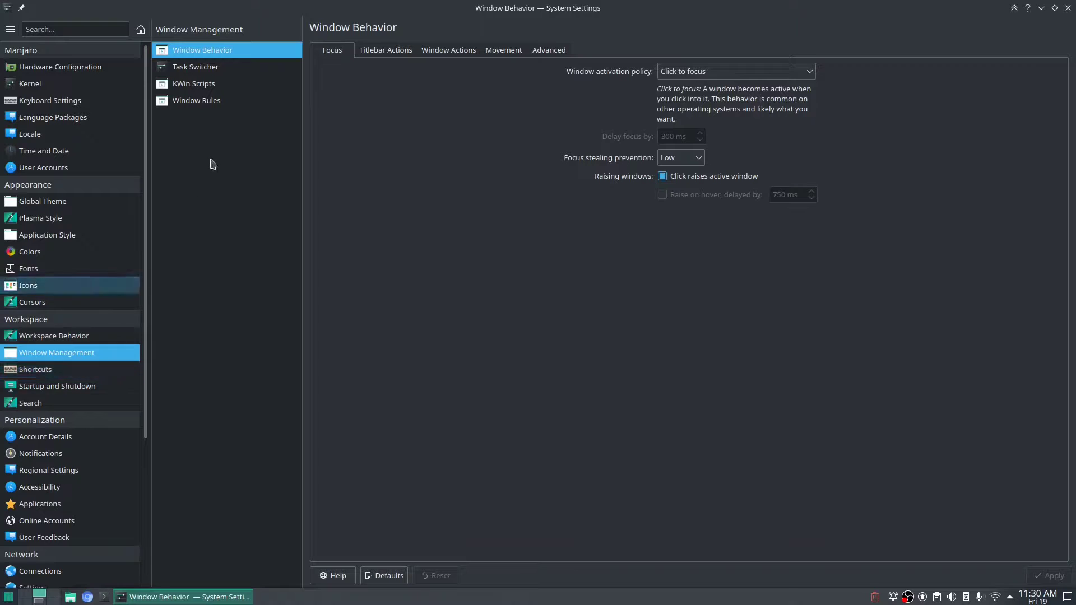
click(213, 84)
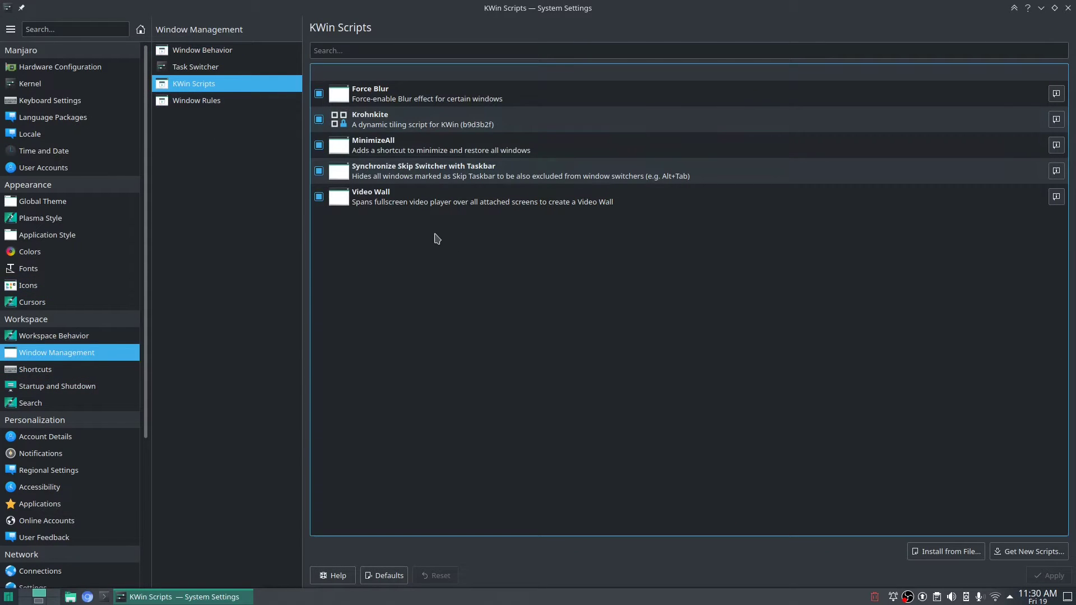
click(1027, 554)
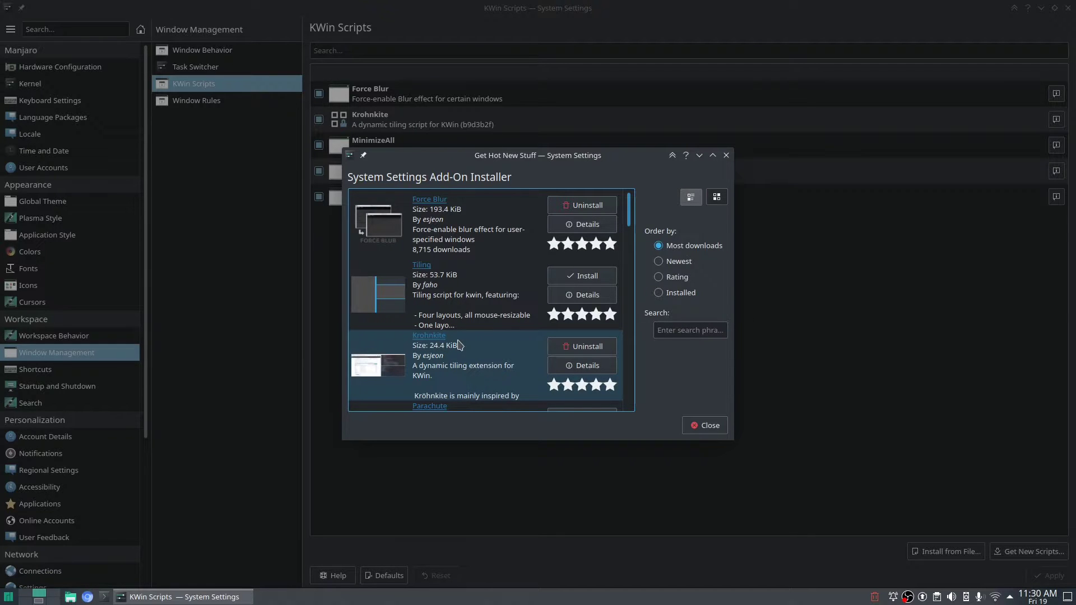
click(710, 426)
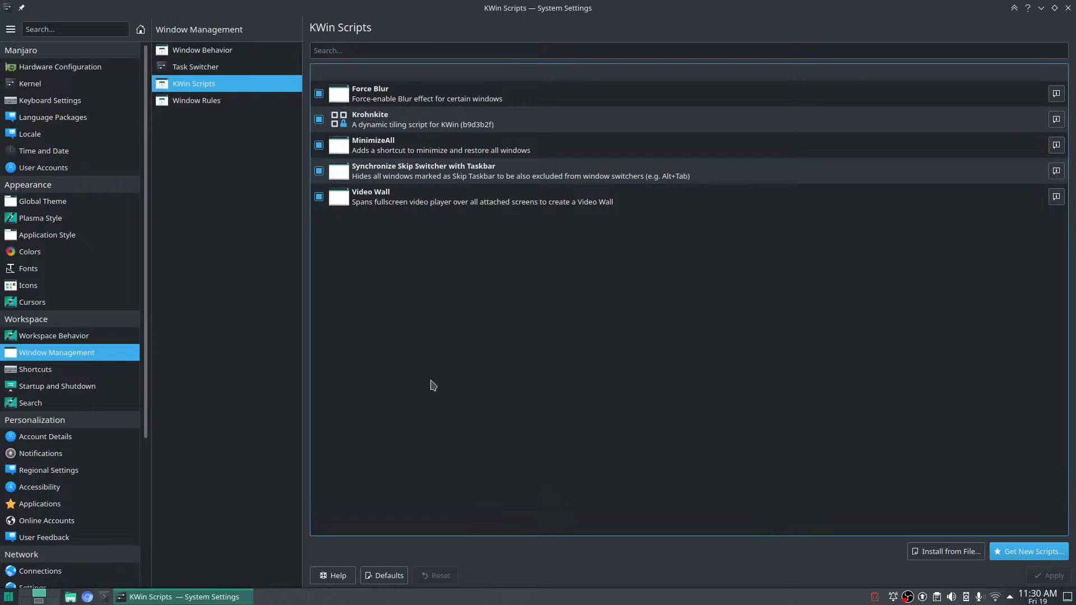
key(alt+F4)
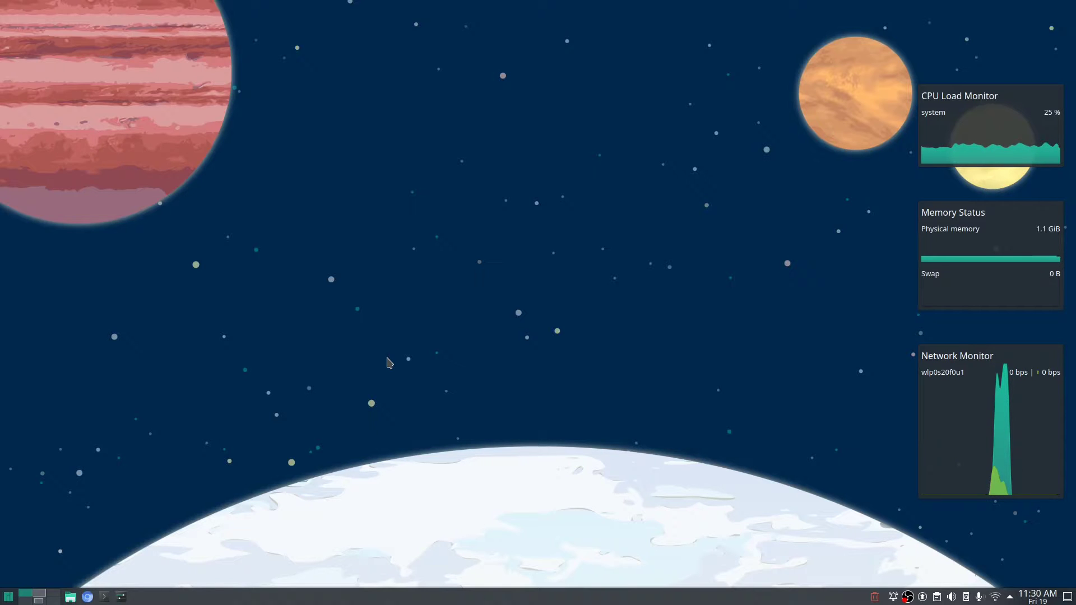
Open four Konsole windows with Ctrl+Alt+T so they tile automatically.
key(ctrl+alt+t)
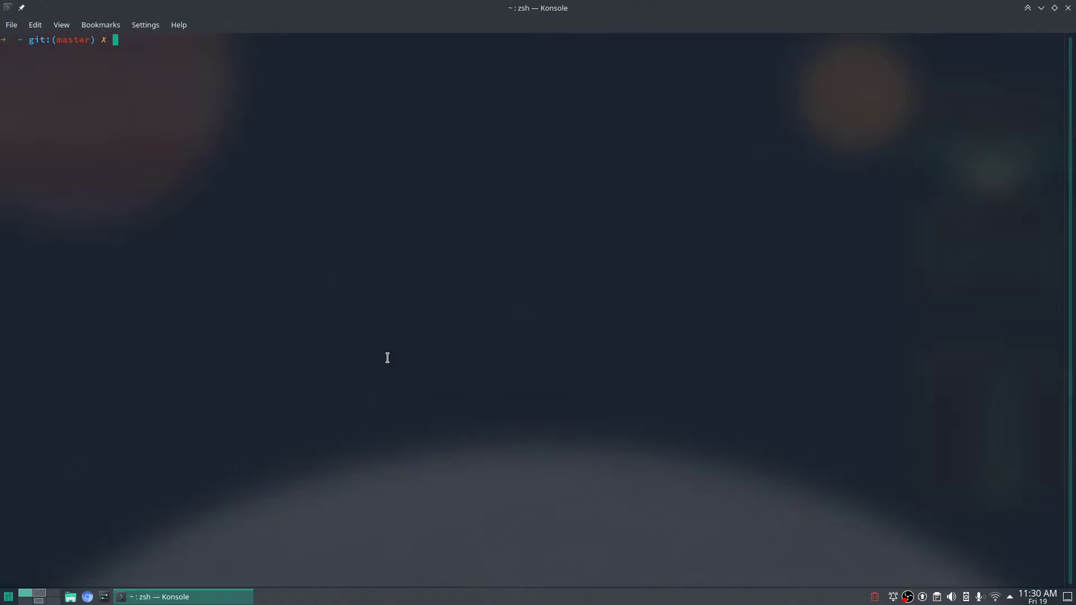
key(ctrl+alt+t)
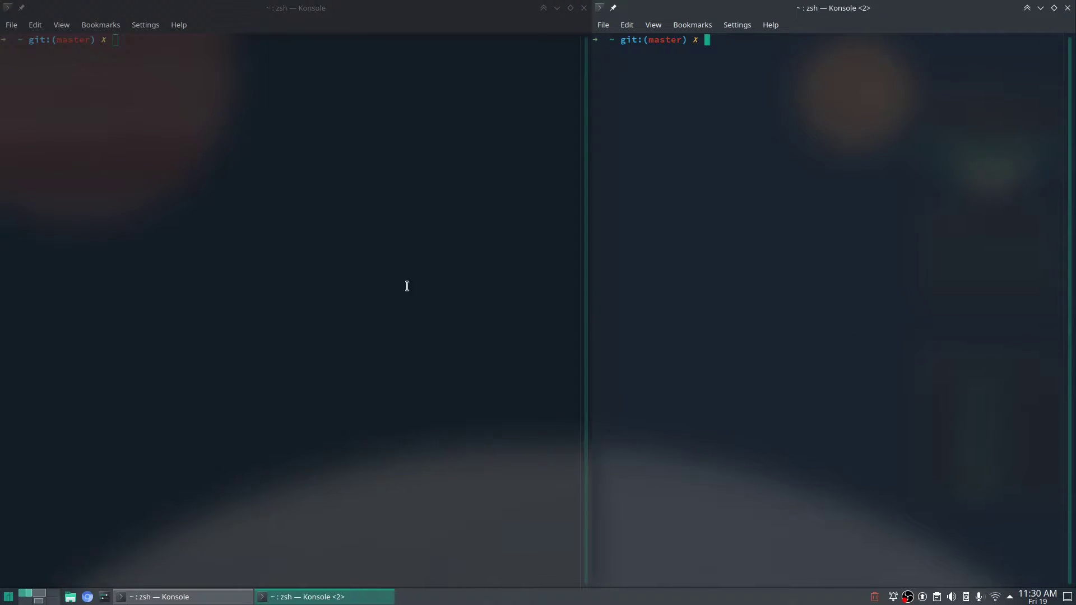
key(ctrl+alt+t)
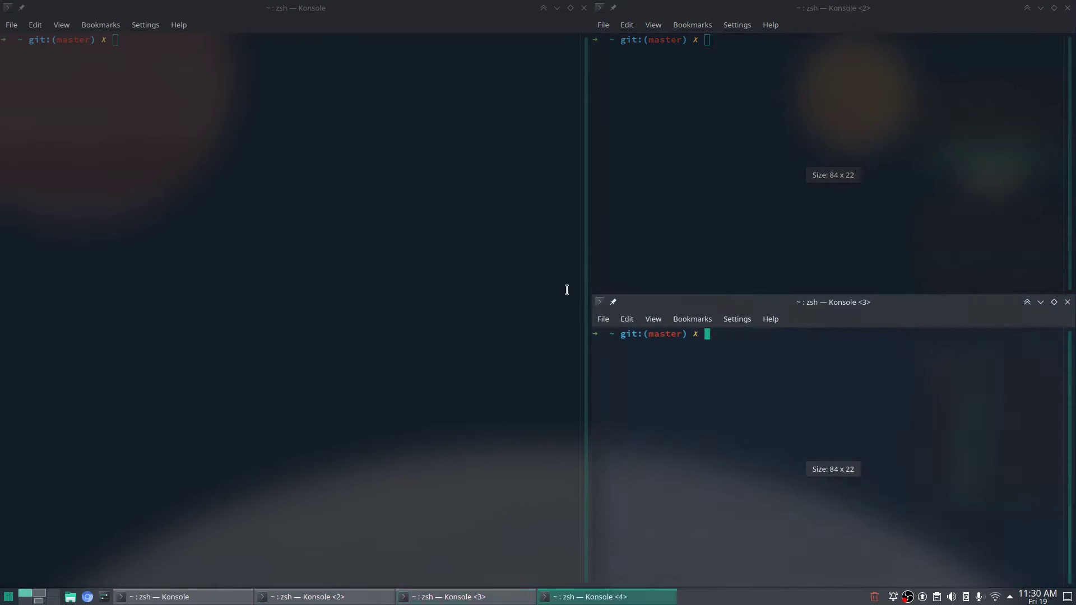
key(ctrl+alt+t)
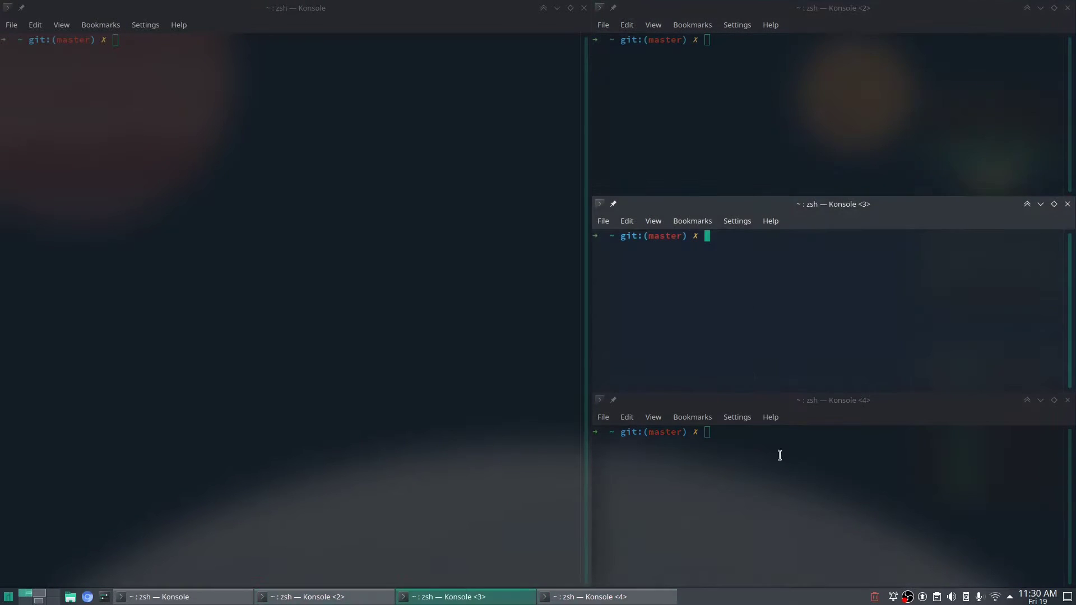
Move focus through the left pane and the three stacked right-hand terminals.
click(759, 318)
drag(738, 525, 715, 537)
click(466, 420)
click(711, 152)
click(727, 339)
click(466, 468)
click(675, 151)
click(687, 338)
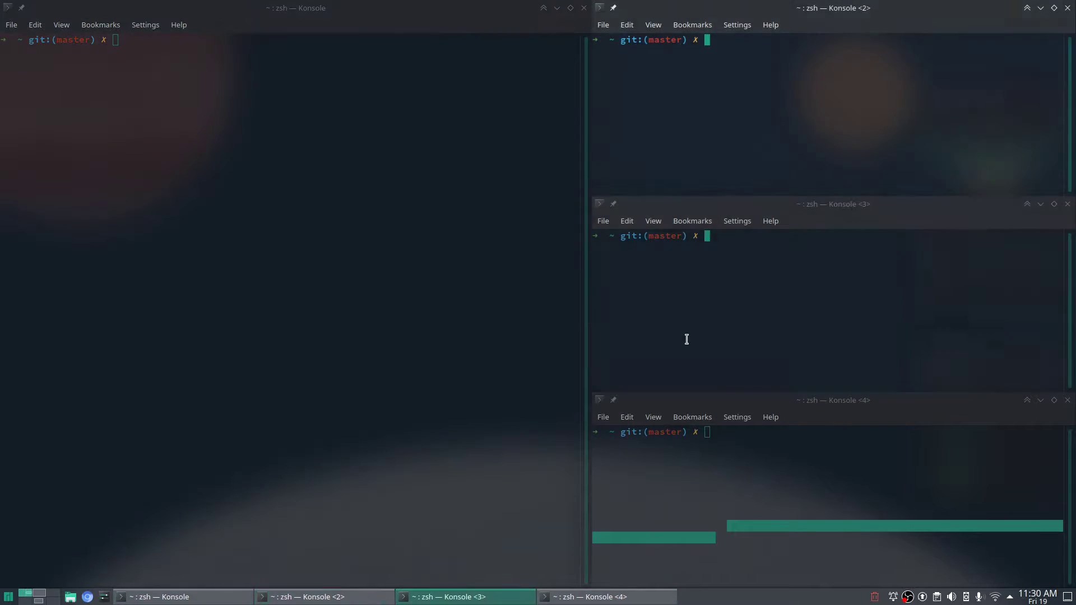
click(682, 502)
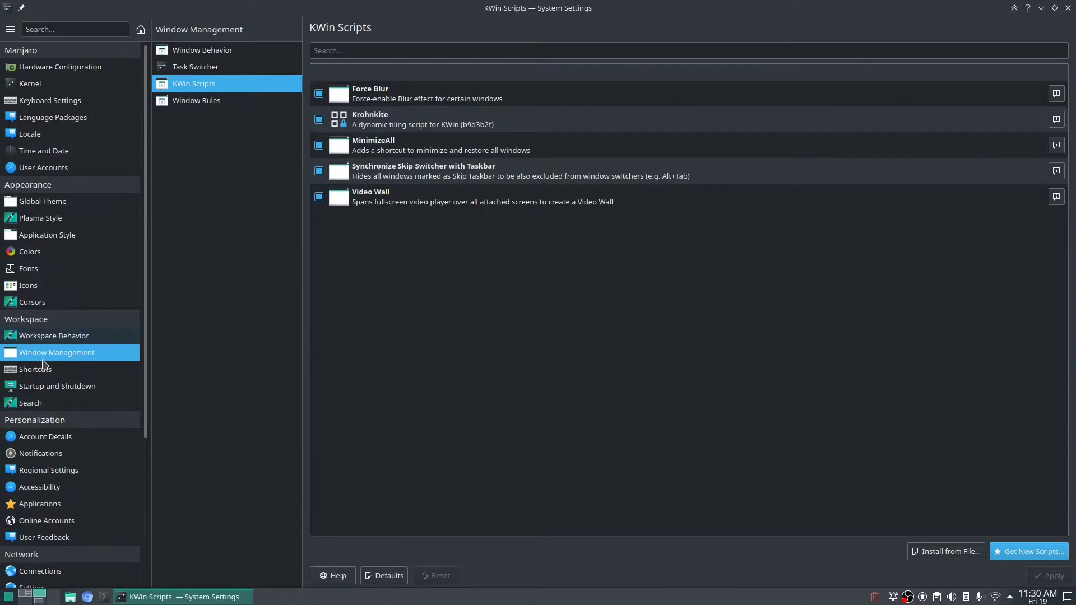
Filter KWin's global shortcuts by 'kro' to list Krohnkite's layout and focus keys.
click(43, 365)
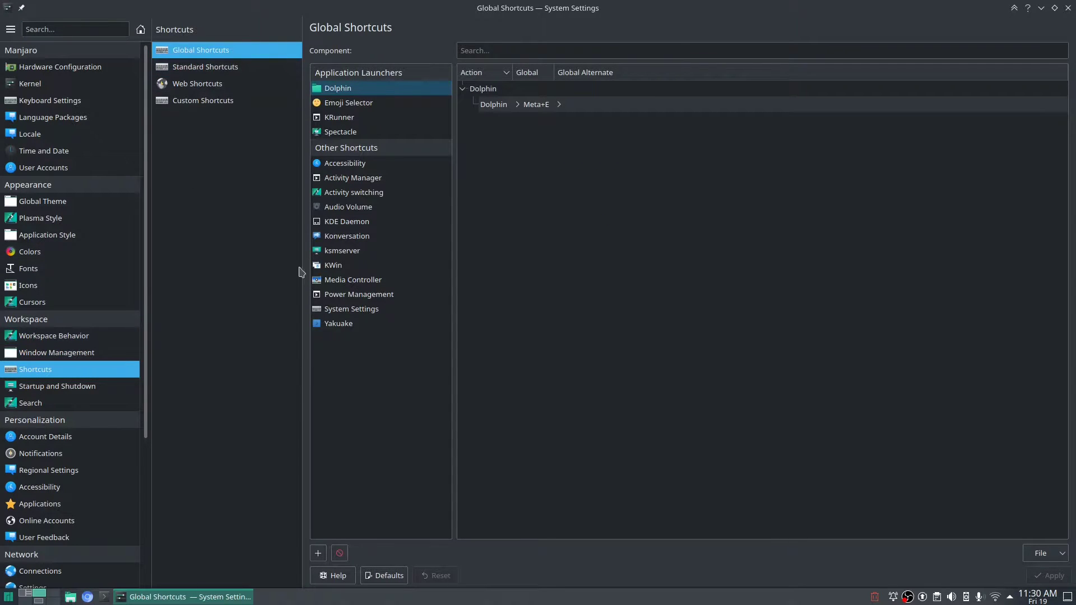
click(333, 265)
click(539, 50)
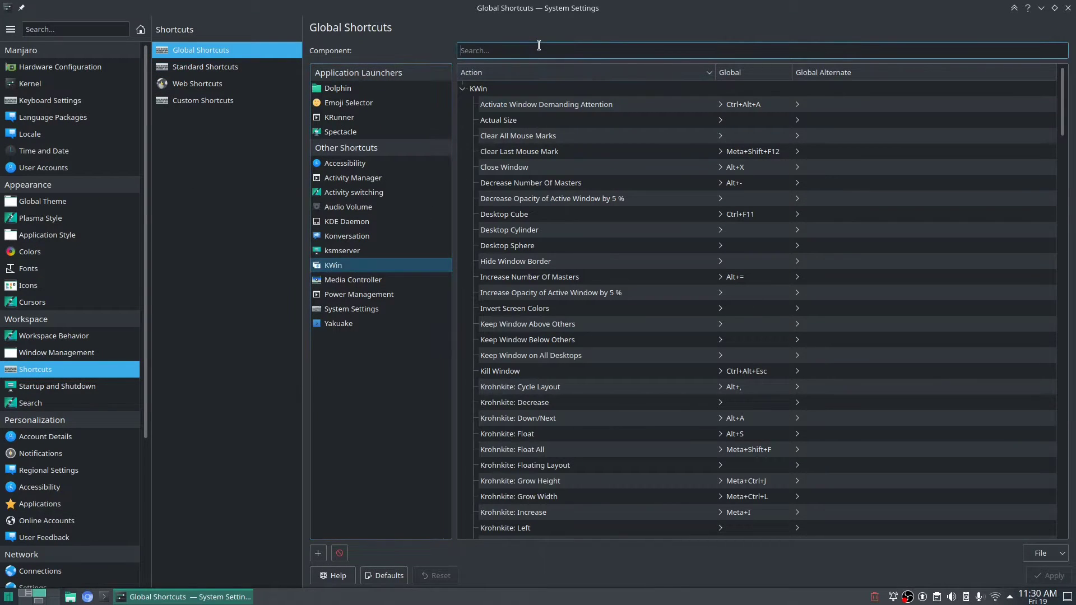
text(kro)
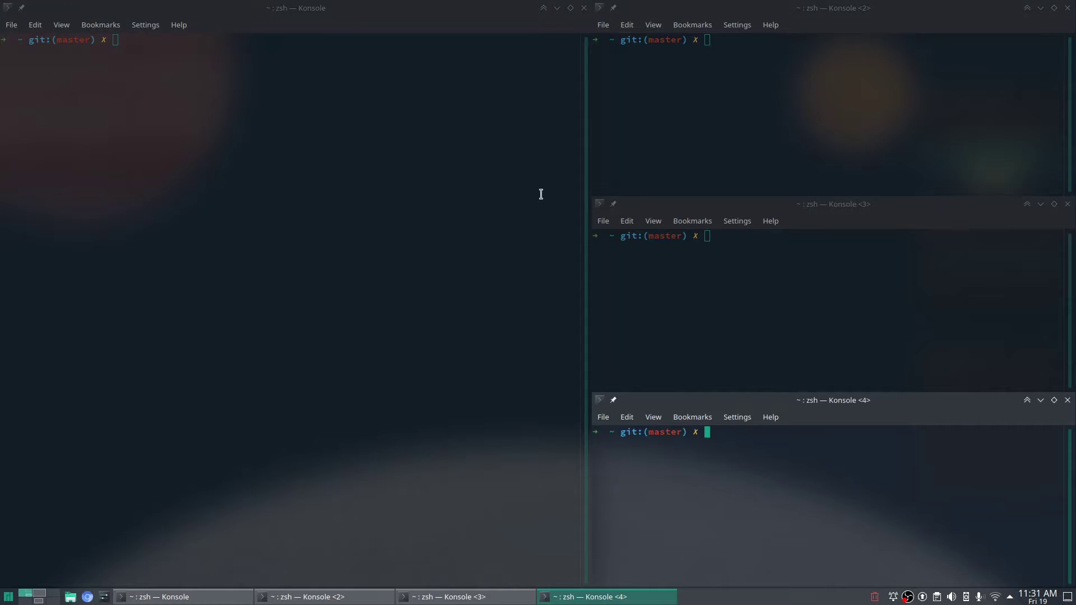
Cycle the terminals through Monocle, Three-Column, Spread, Stair and Tile layouts, then switch to desktop 2.
key(alt+comma)
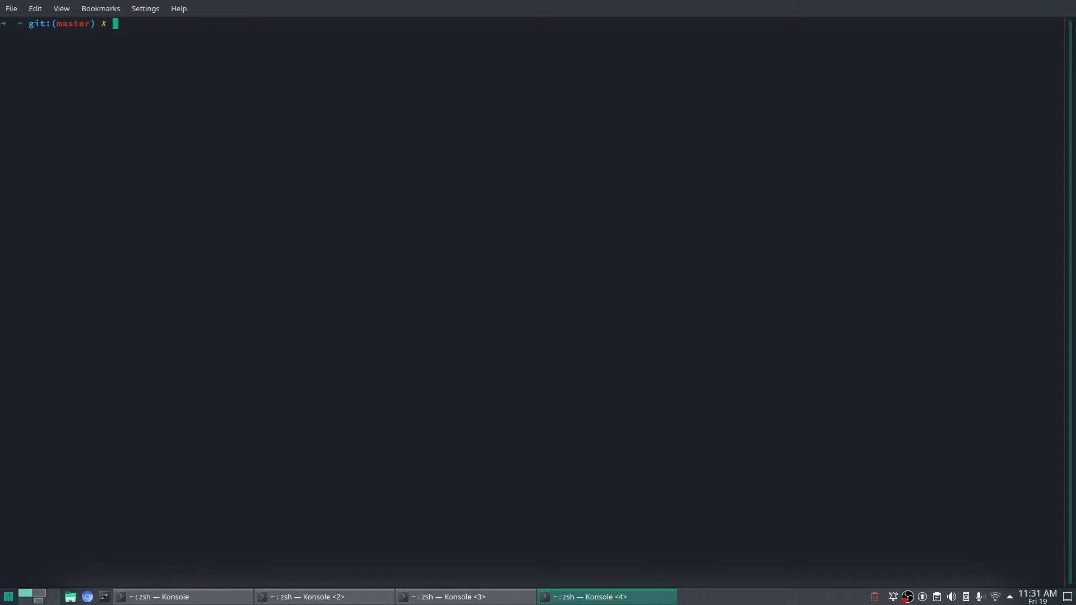
key(super+backslash)
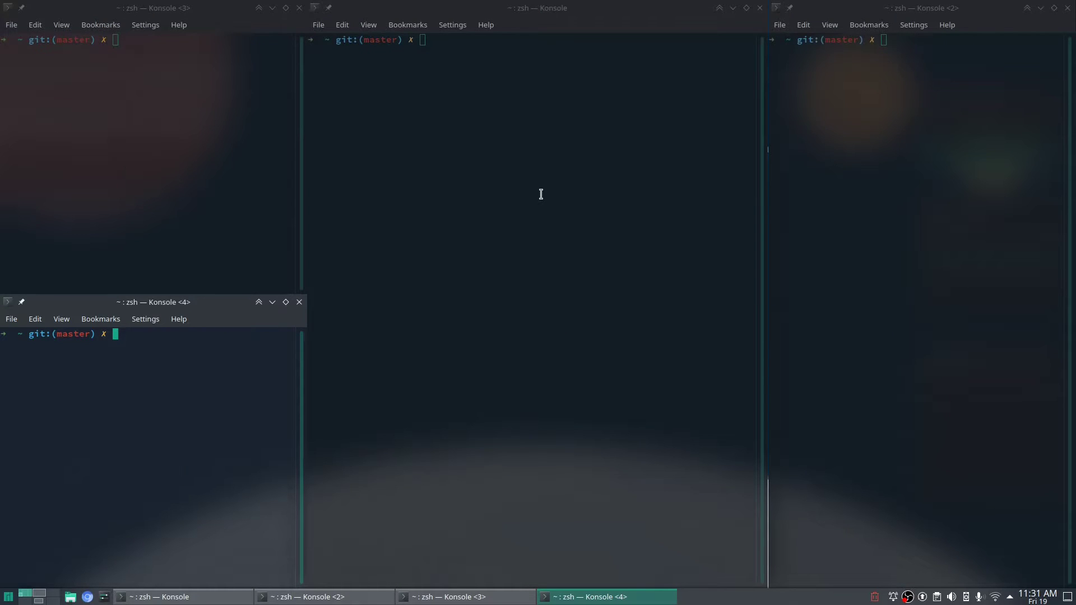
key(super+backslash)
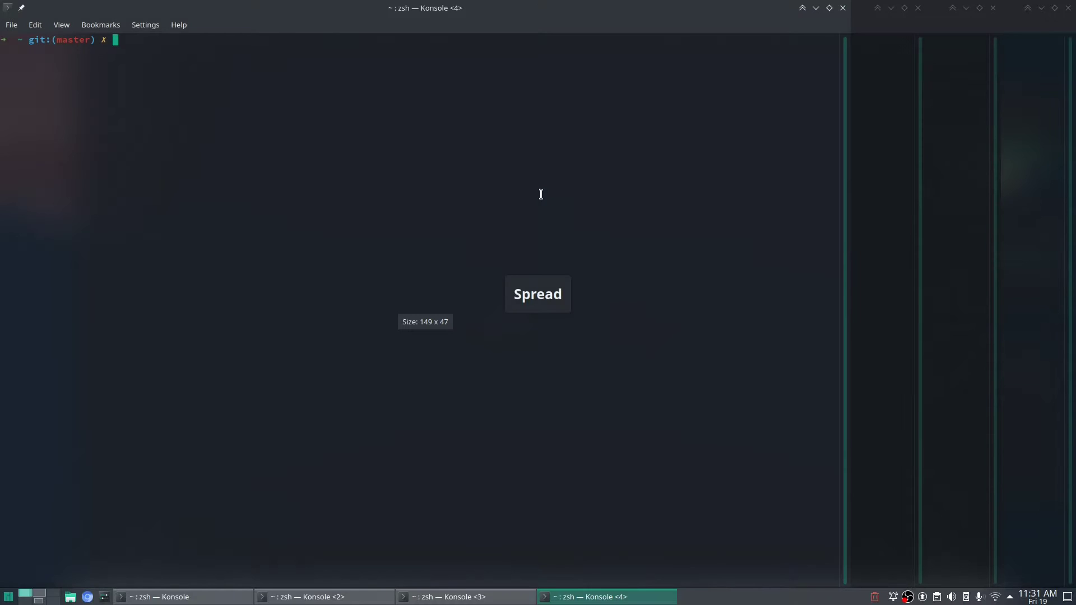
key(super+backslash)
key(super+backslash)
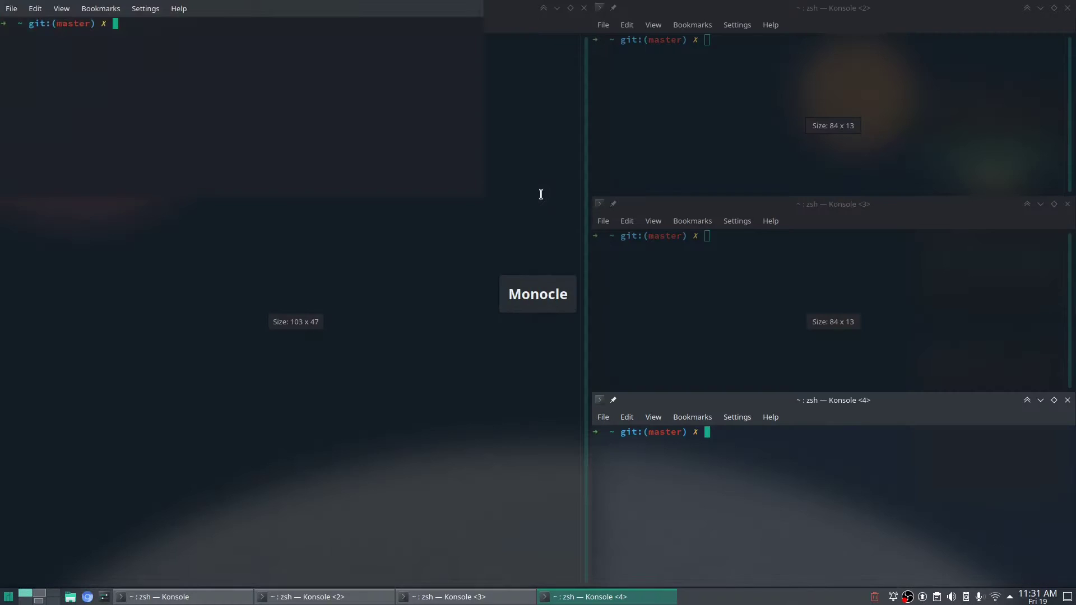
key(super+backslash)
key(super+backslash)
key(super+backslash)
key(super+backslash)
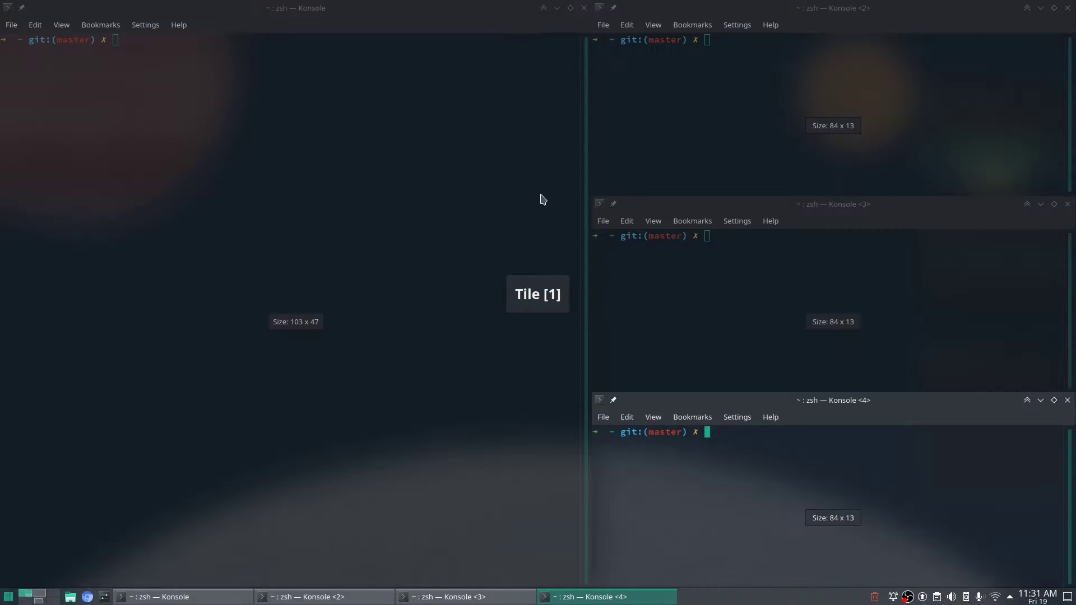
key(super+backslash)
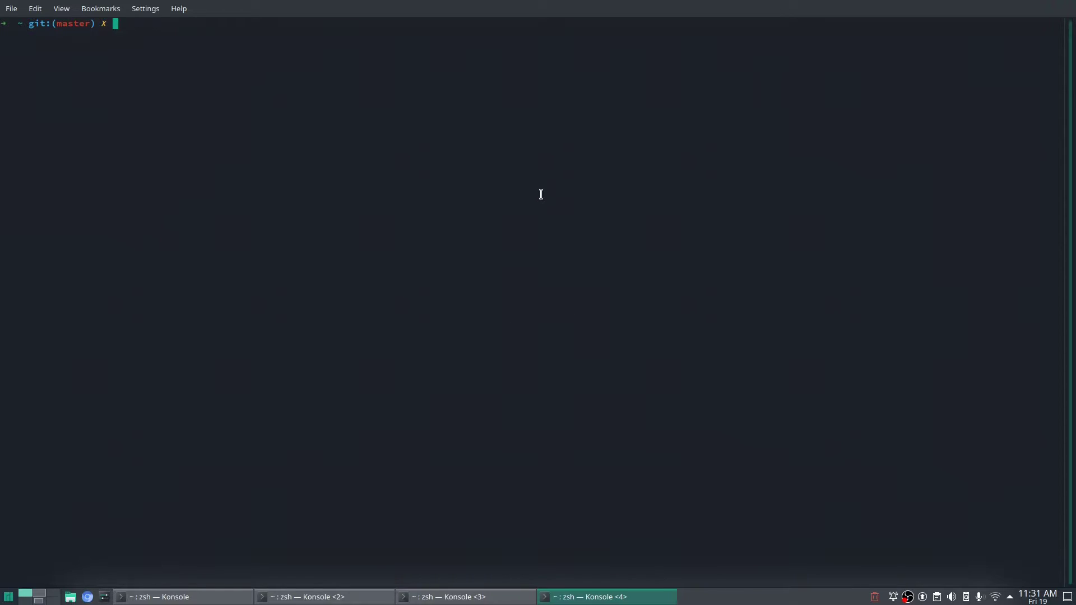
key(alt+comma)
key(alt+comma)
key(alt+2)
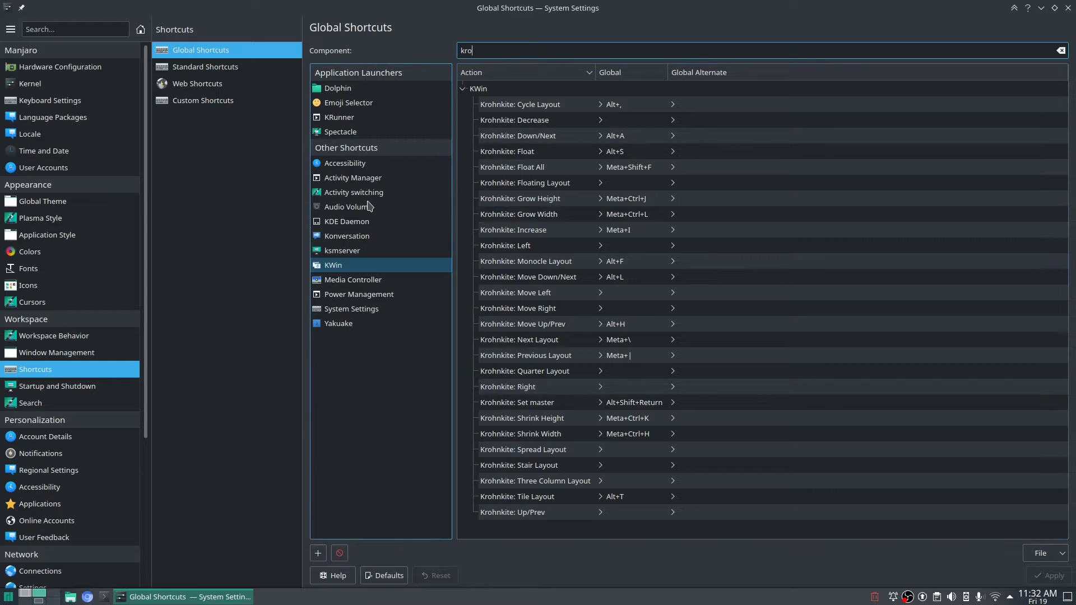
mouse_move(1, 1)
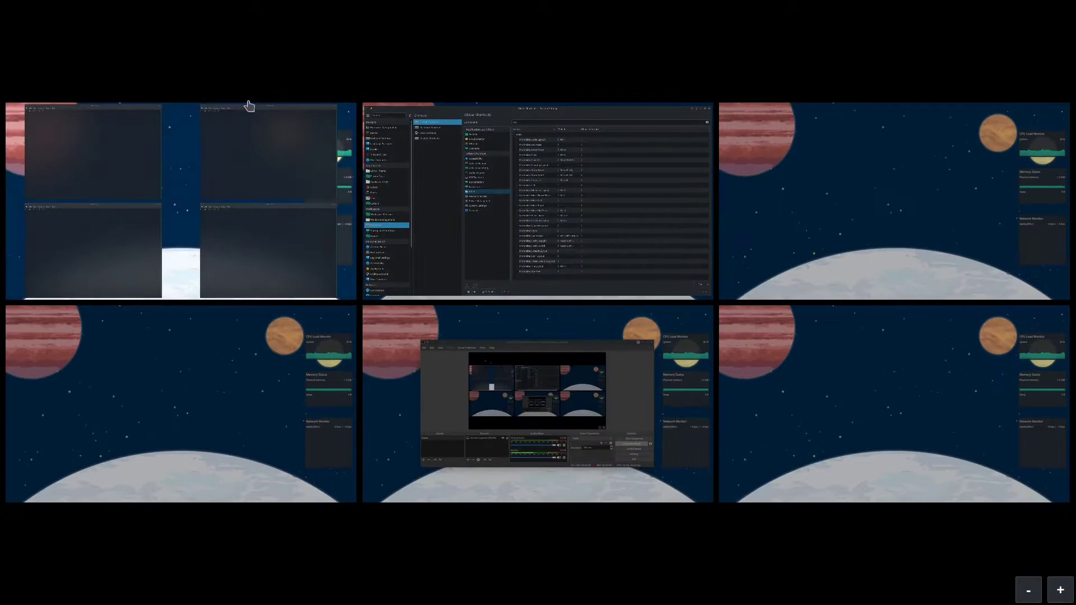
click(527, 214)
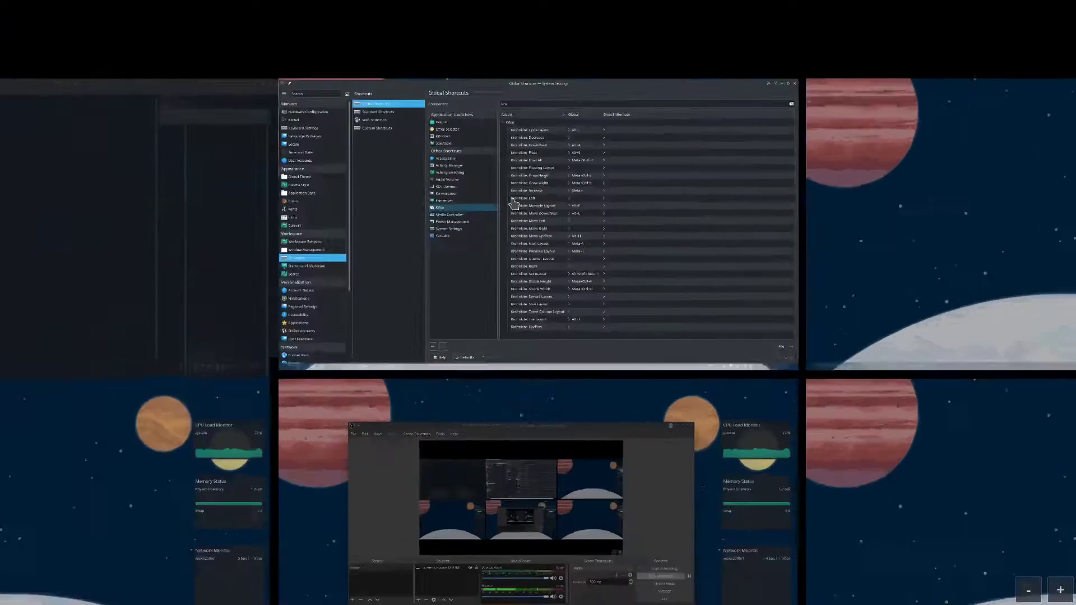
mouse_move(0, 1)
click(177, 142)
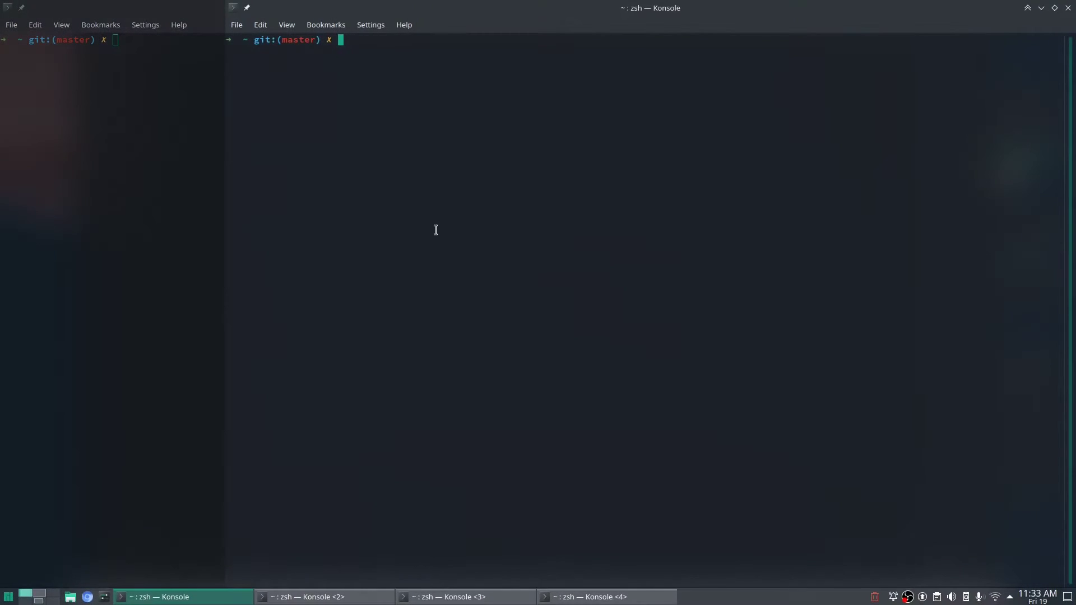
mouse_move(1074, 299)
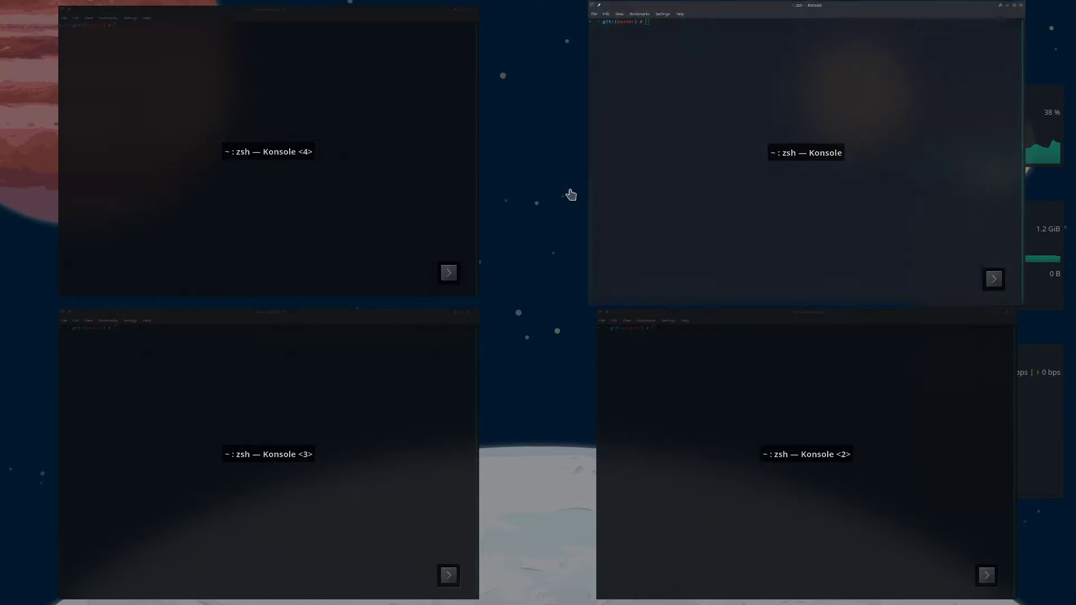
click(356, 147)
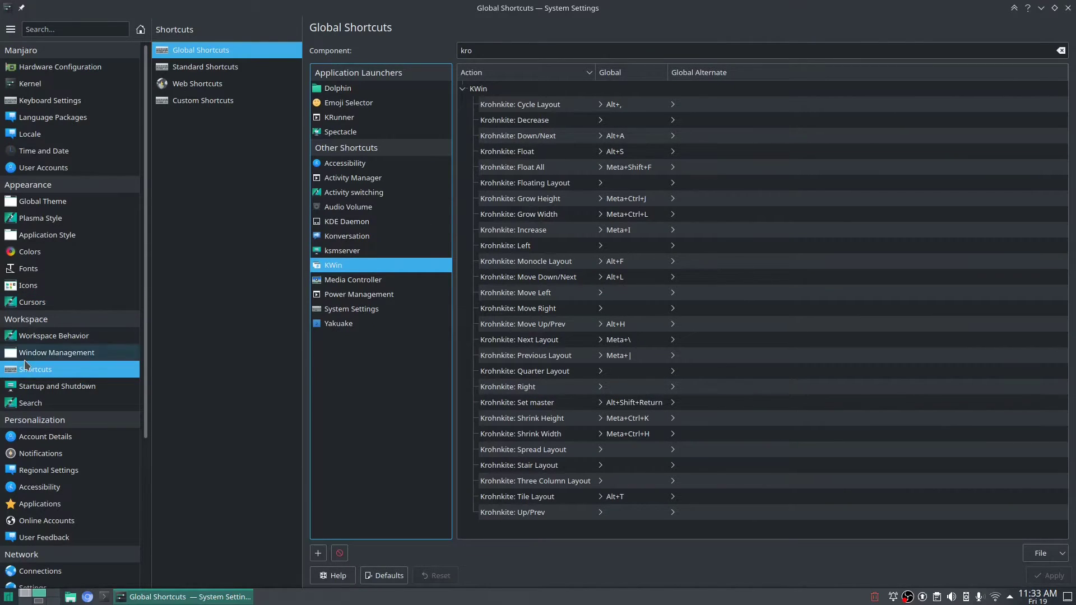
Set the top-left screen corner to Desktop Cube in Screen Edges and apply it.
click(56, 341)
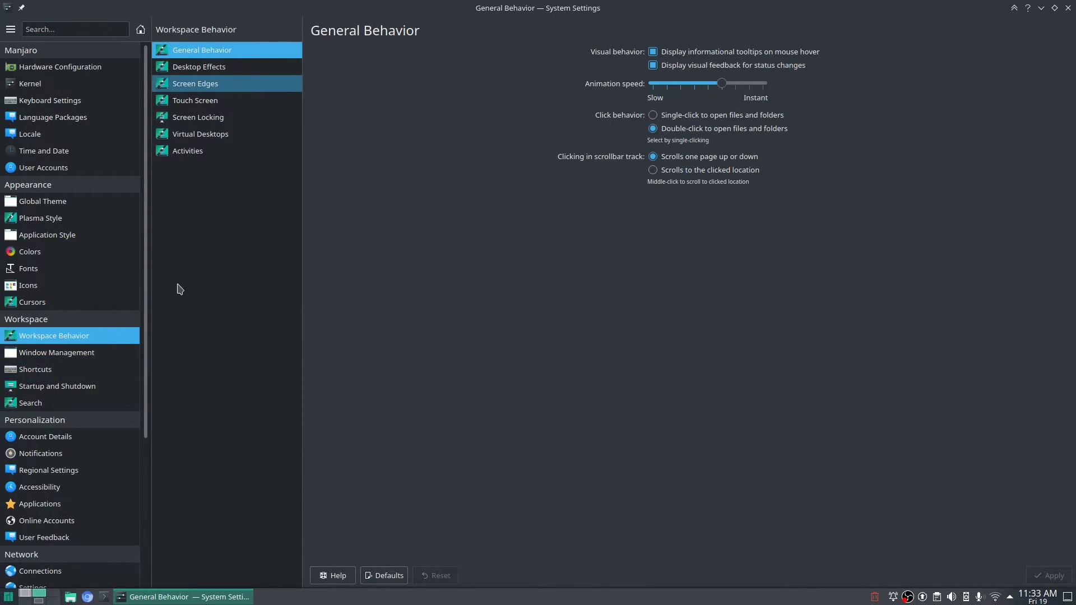
click(210, 85)
click(636, 84)
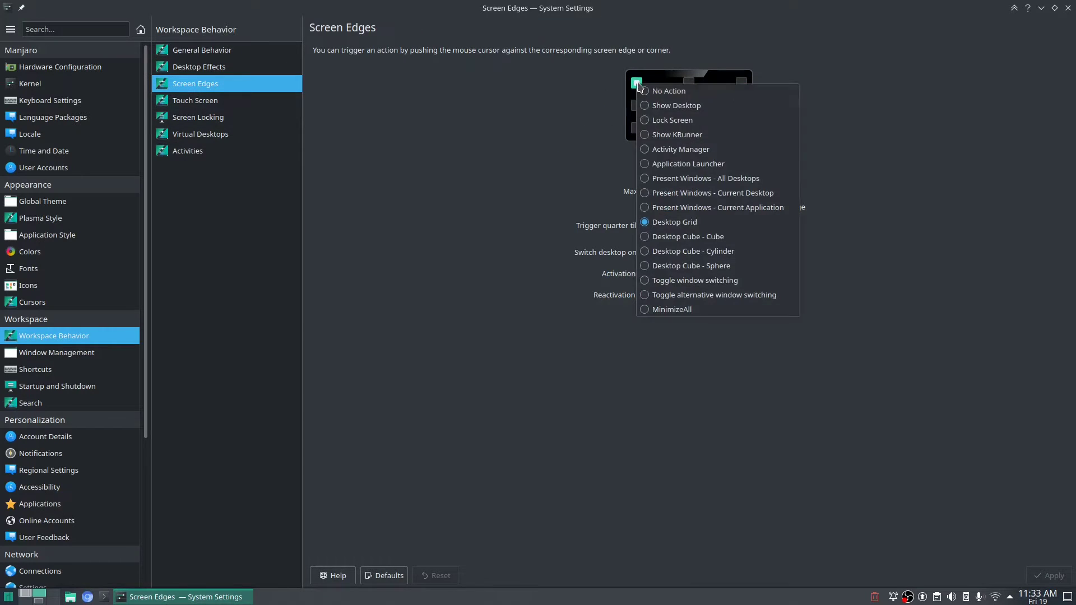
click(700, 224)
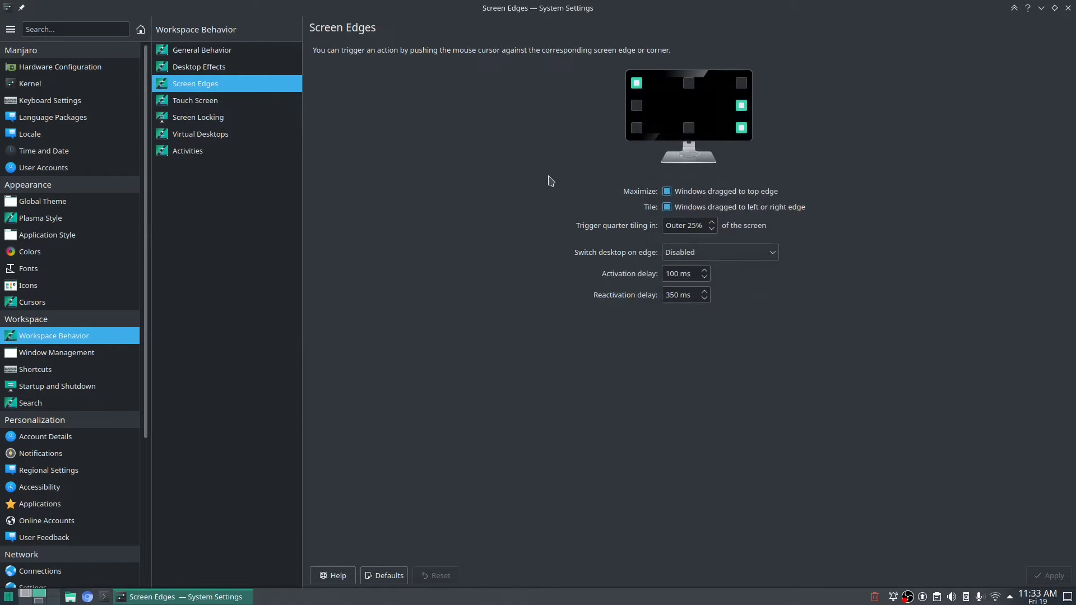
click(637, 83)
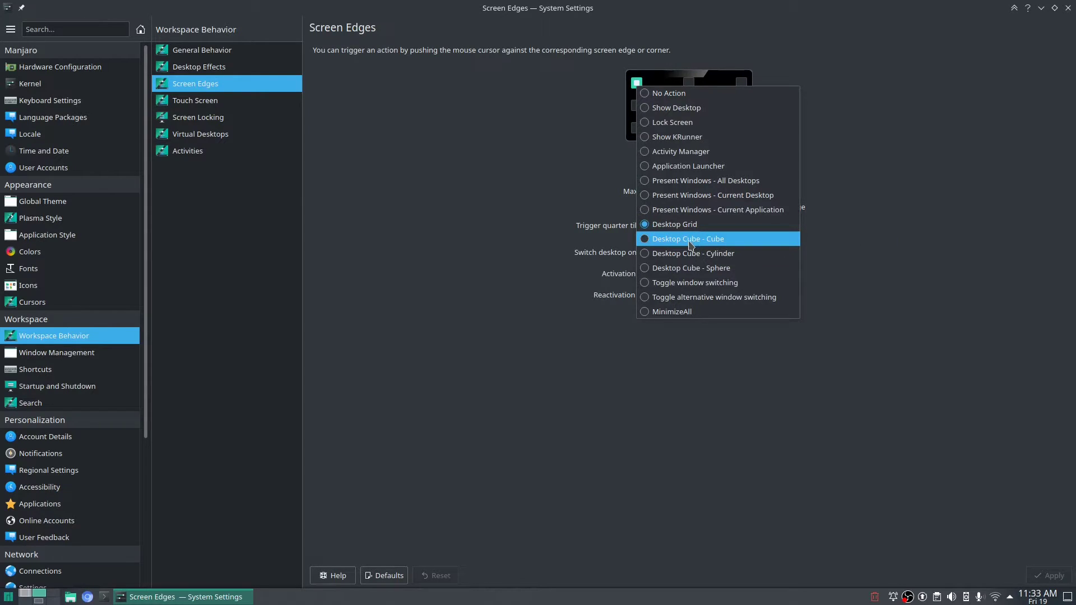
click(688, 240)
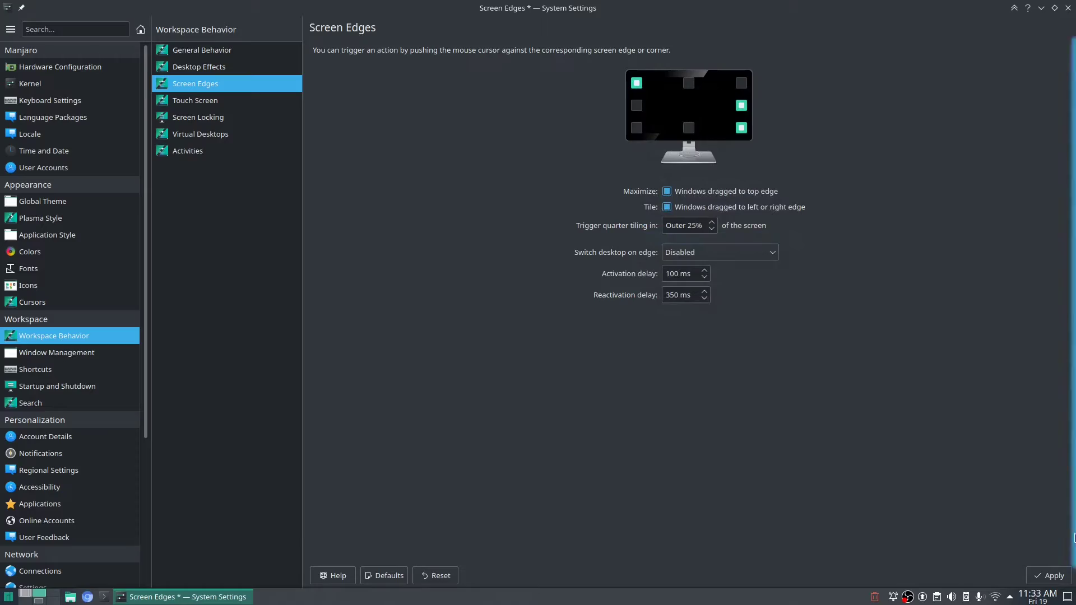
click(1046, 581)
mouse_move(0, 0)
Rotate the desktop cube to test it, then set the top-left corner back to Desktop Grid.
drag(694, 267, 439, 276)
click(434, 278)
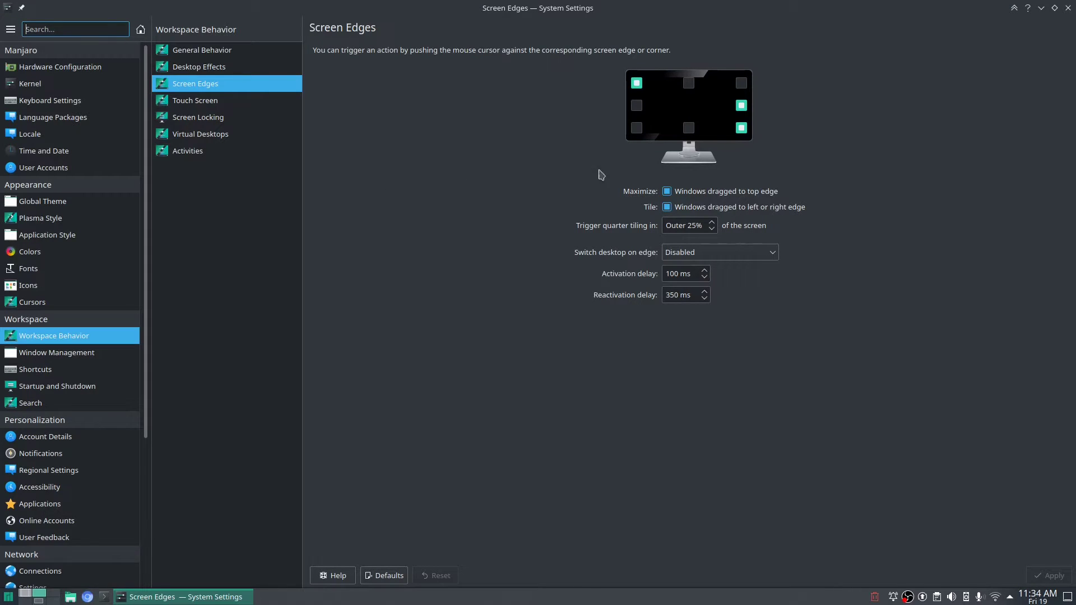
click(639, 82)
click(712, 221)
Check the right edge and bottom-right corner actions, keeping Show Desktop on the bottom-right.
click(745, 107)
click(826, 95)
click(741, 105)
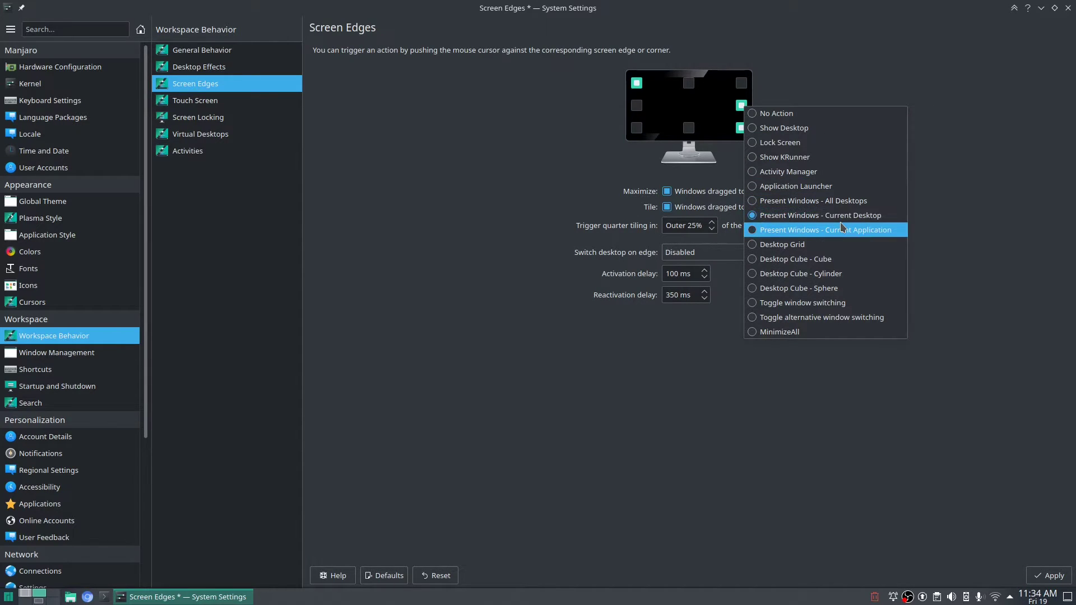
click(978, 173)
click(742, 130)
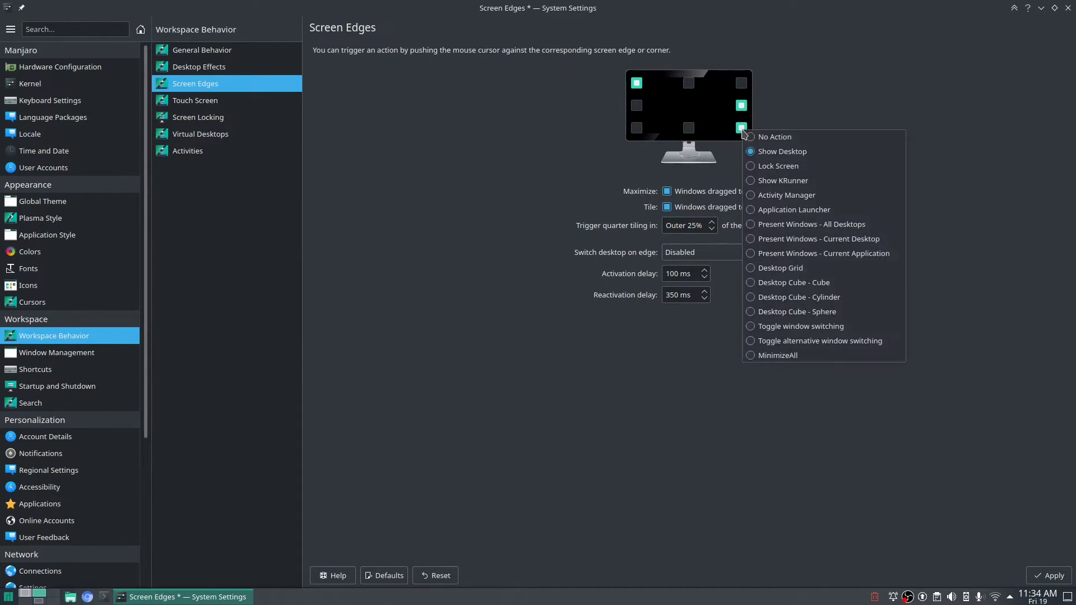
click(973, 96)
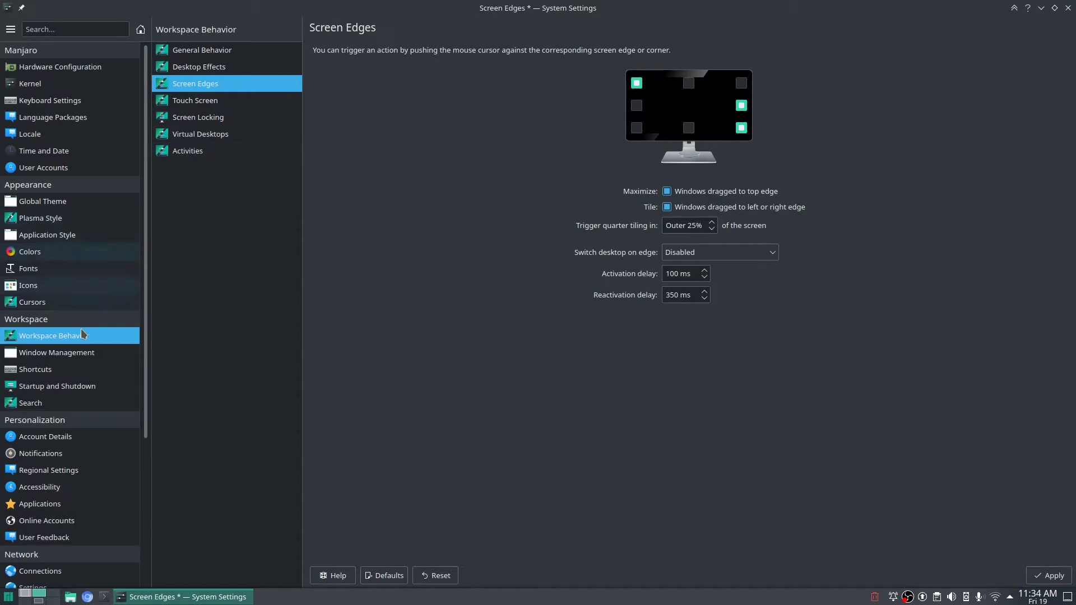
mouse_move(59, 373)
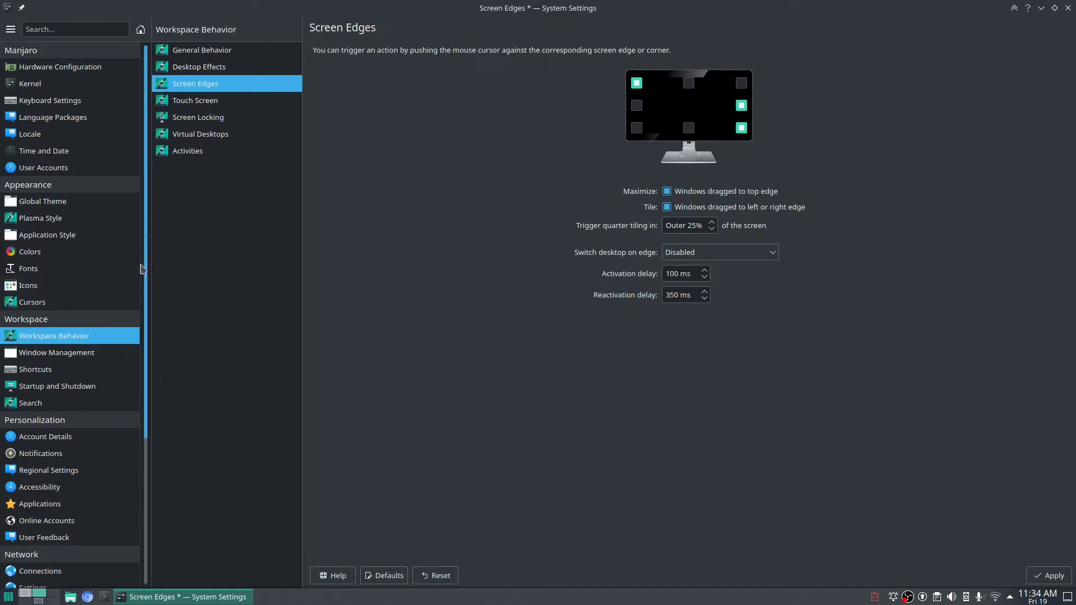
Discard the unapplied screen edge change, open the Window Rules list, and bring up the launcher.
click(54, 358)
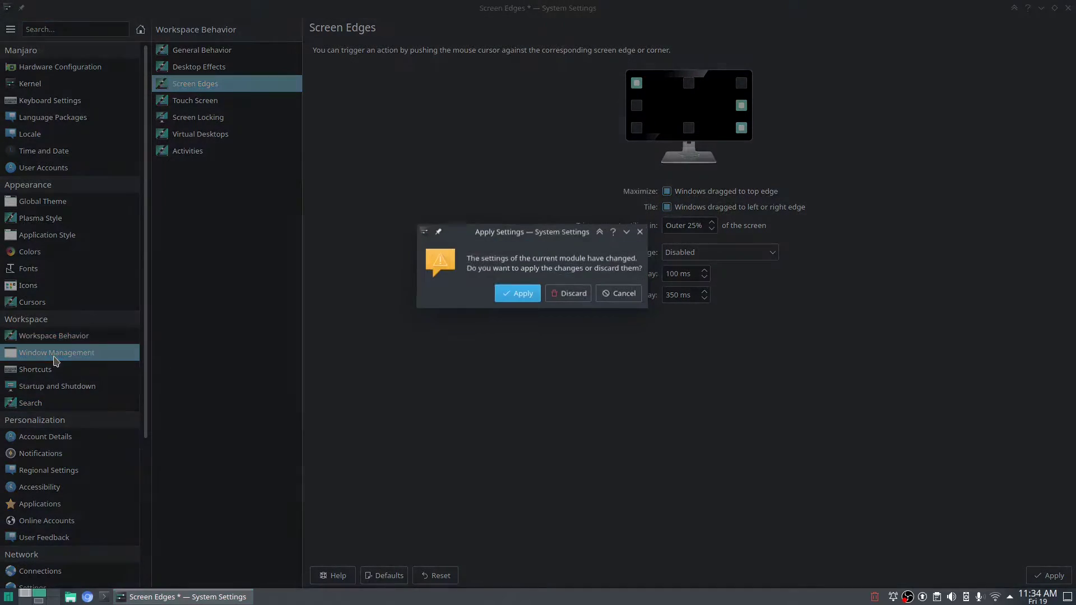
click(567, 300)
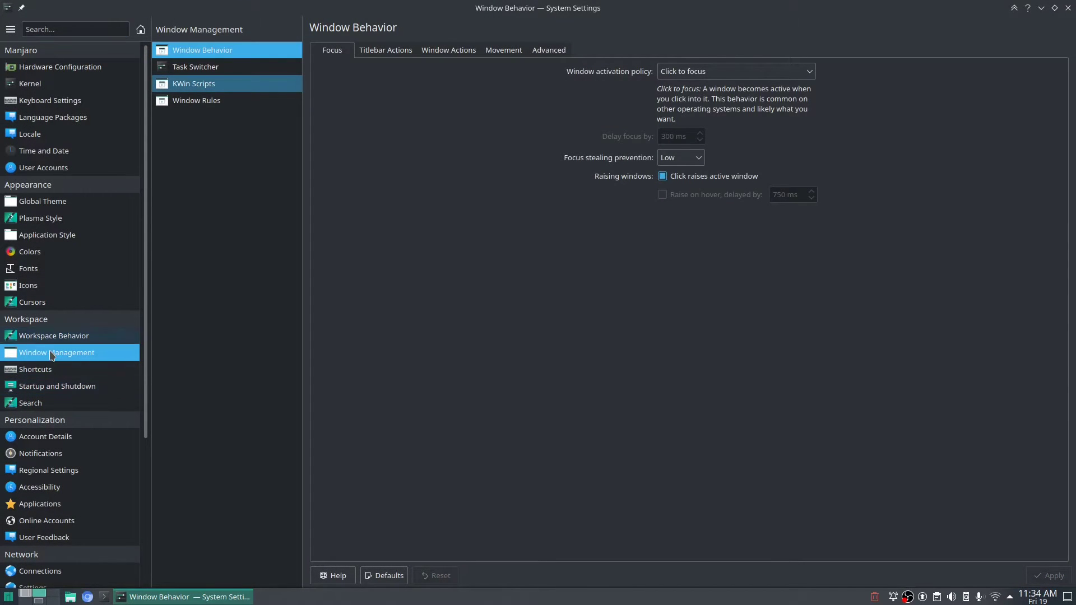
click(196, 105)
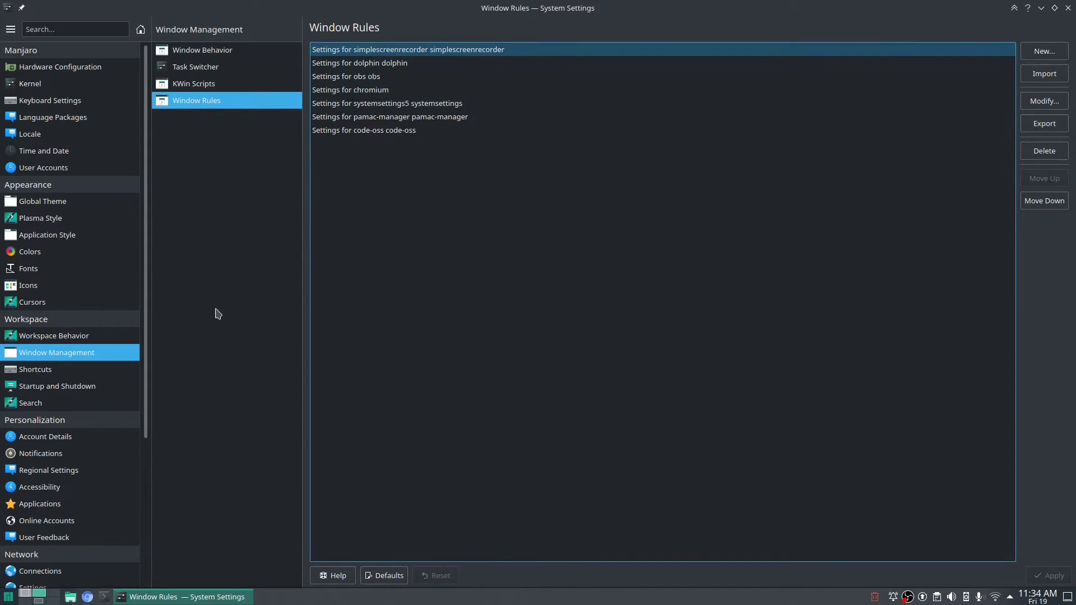
click(8, 597)
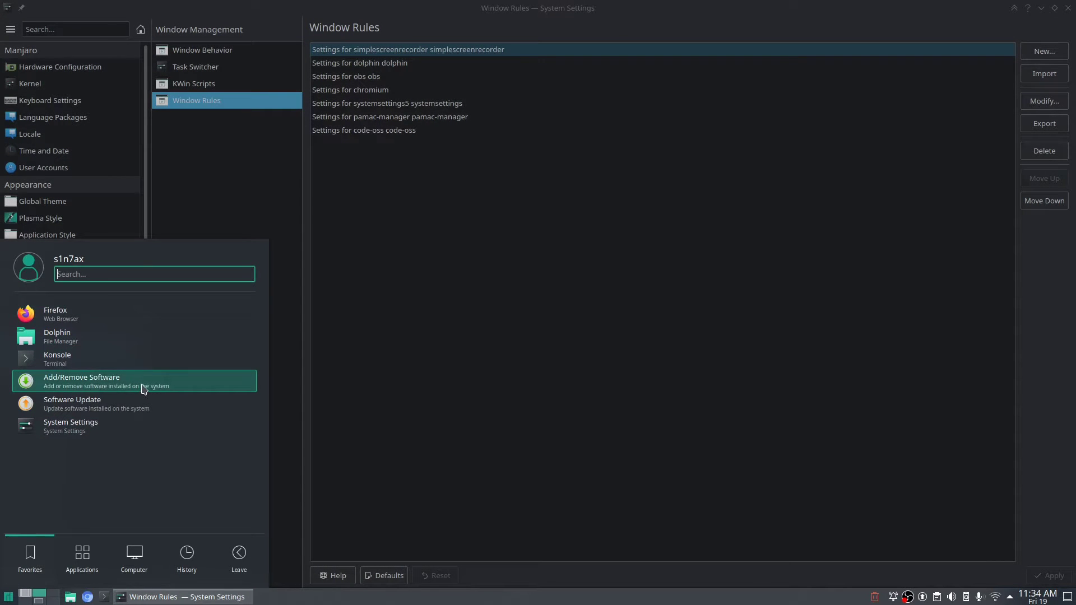
Launch Kate from the launcher's Utilities category and start a new window rule.
click(88, 554)
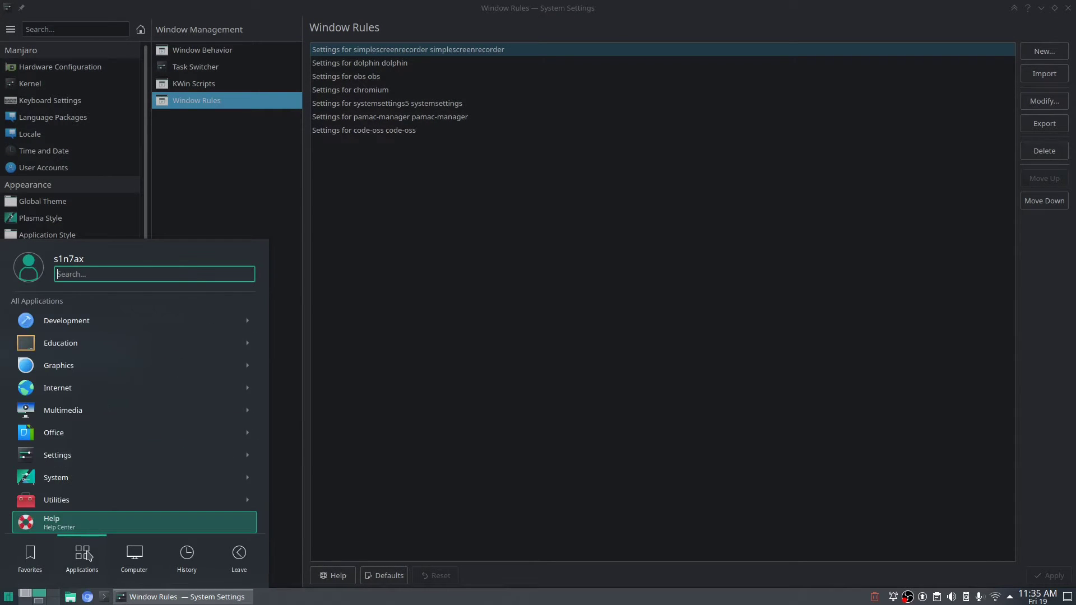
click(111, 412)
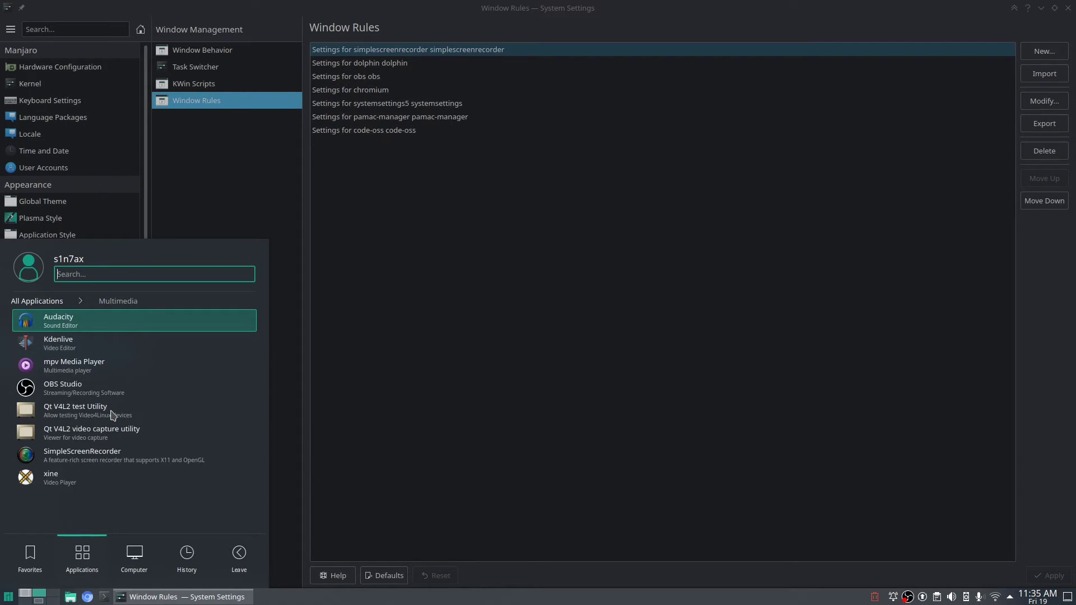
click(37, 301)
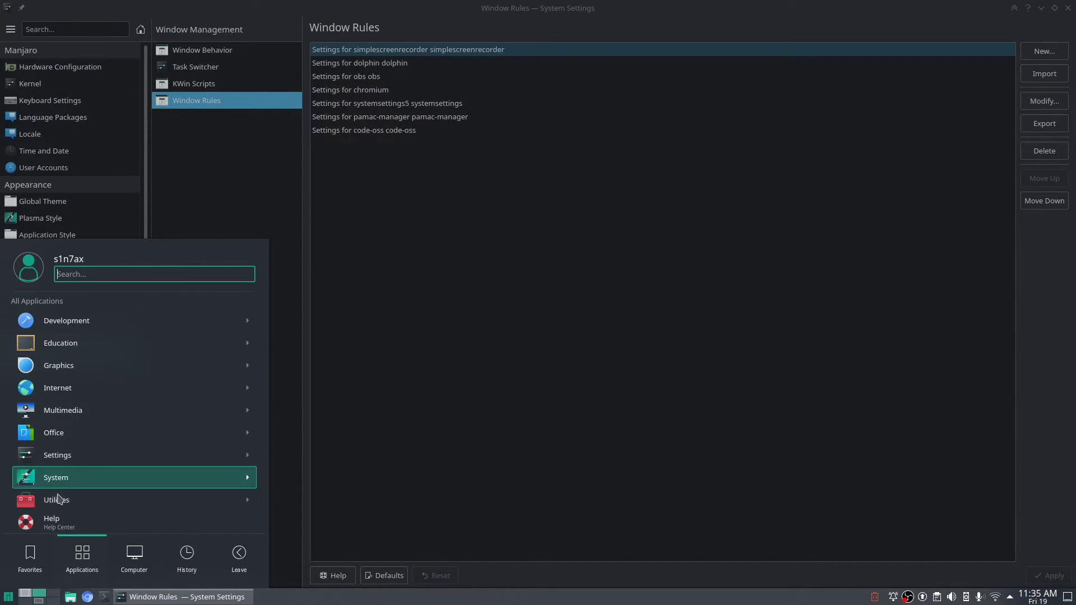
click(63, 500)
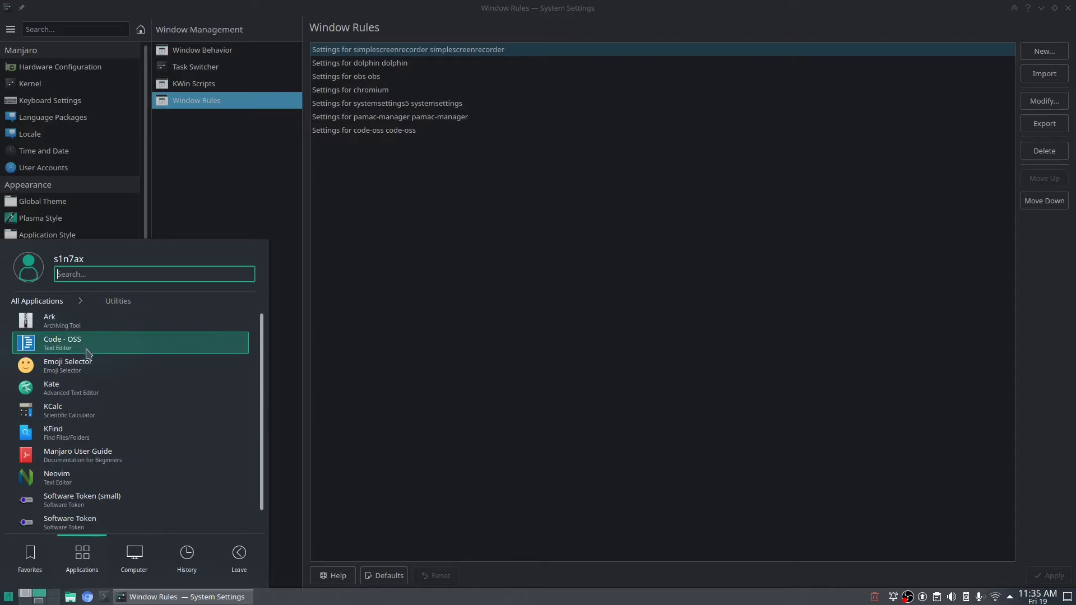
click(84, 393)
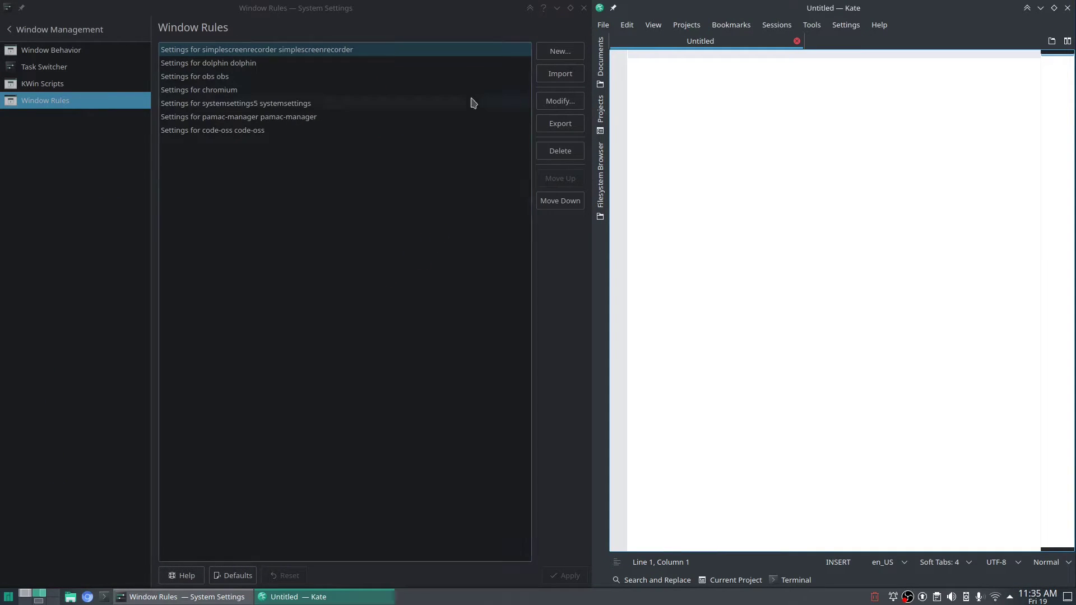
click(558, 54)
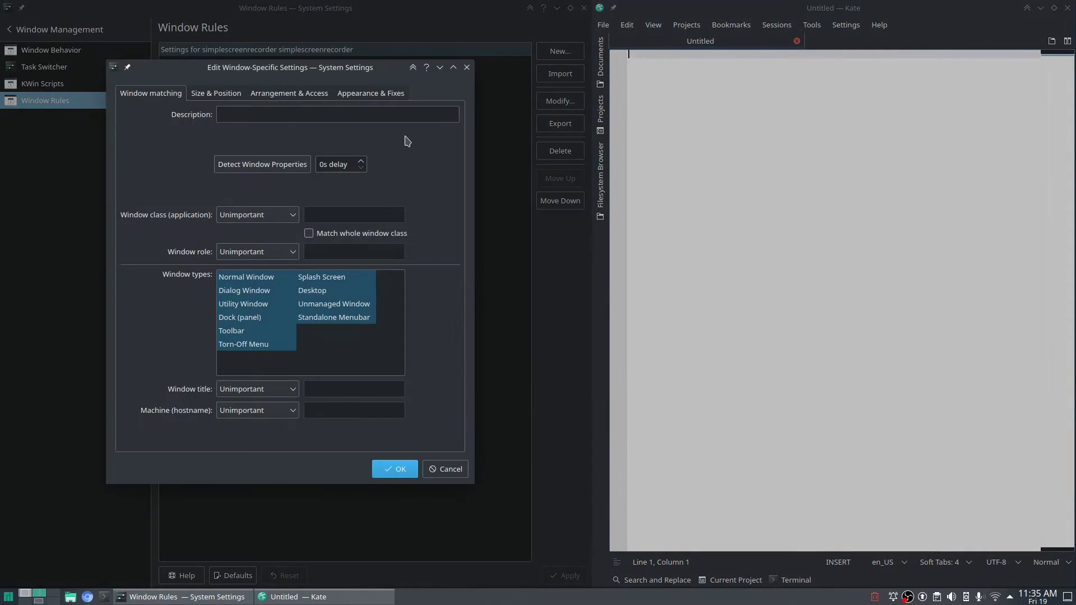
Detect Kate's window properties and match the rule on the full class 'kate kate' via secondary class name.
click(276, 171)
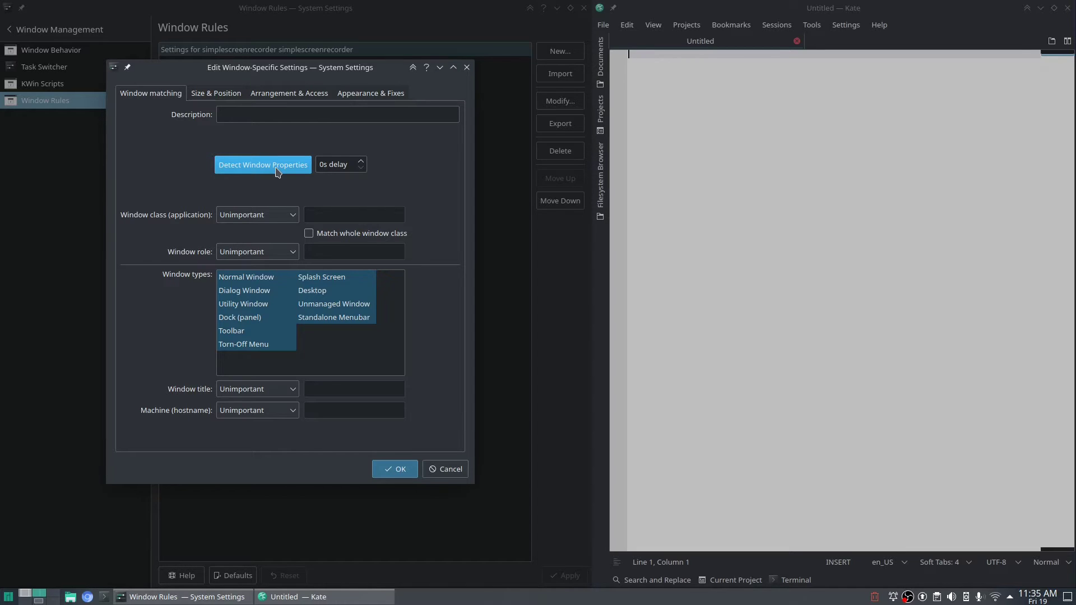
click(276, 171)
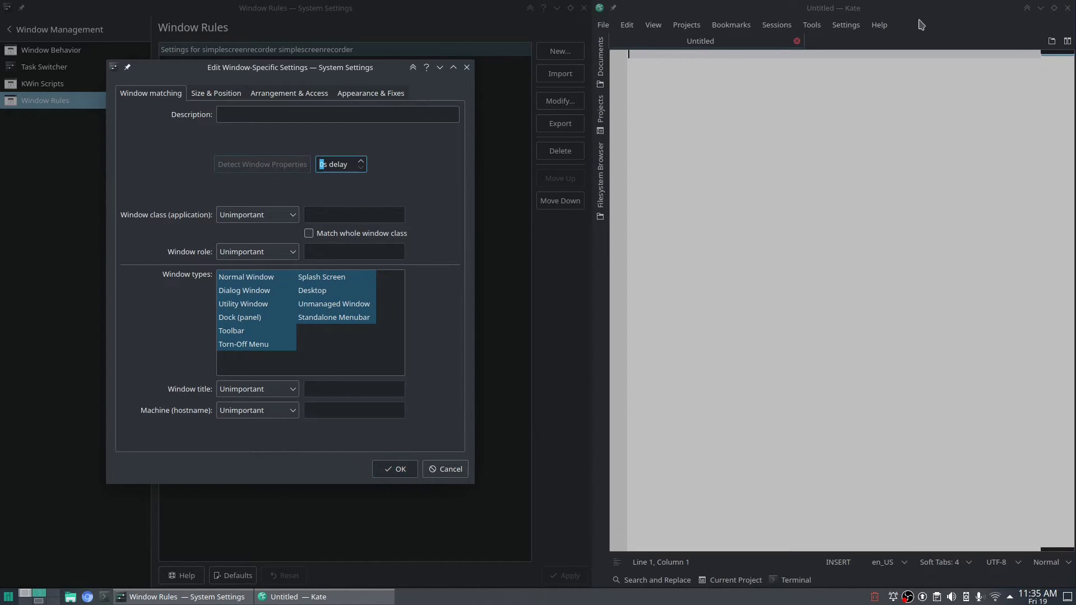
click(920, 25)
drag(551, 163, 314, 164)
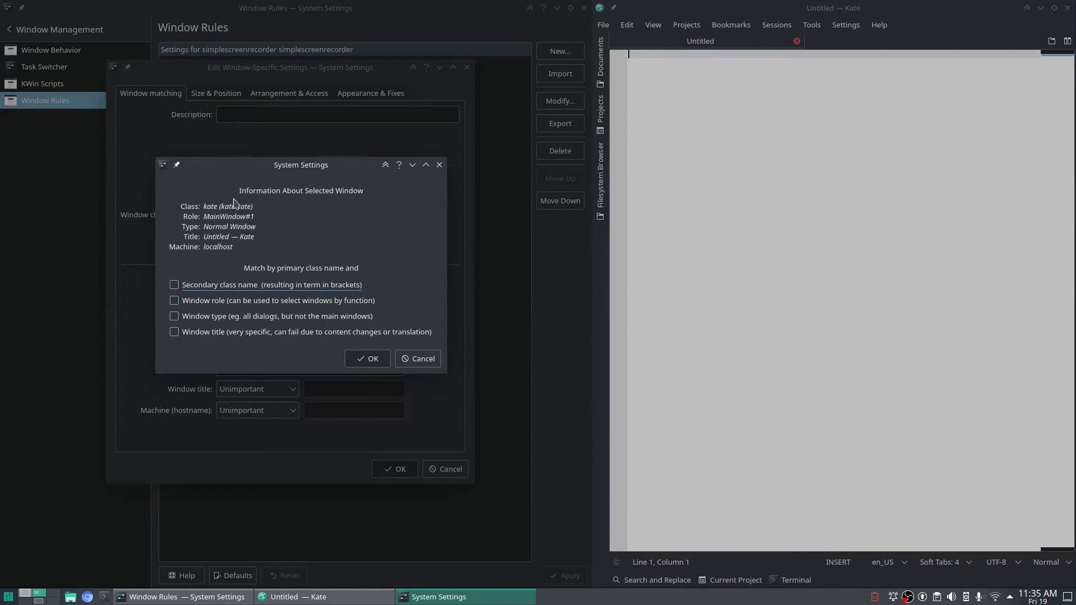
drag(286, 170, 344, 164)
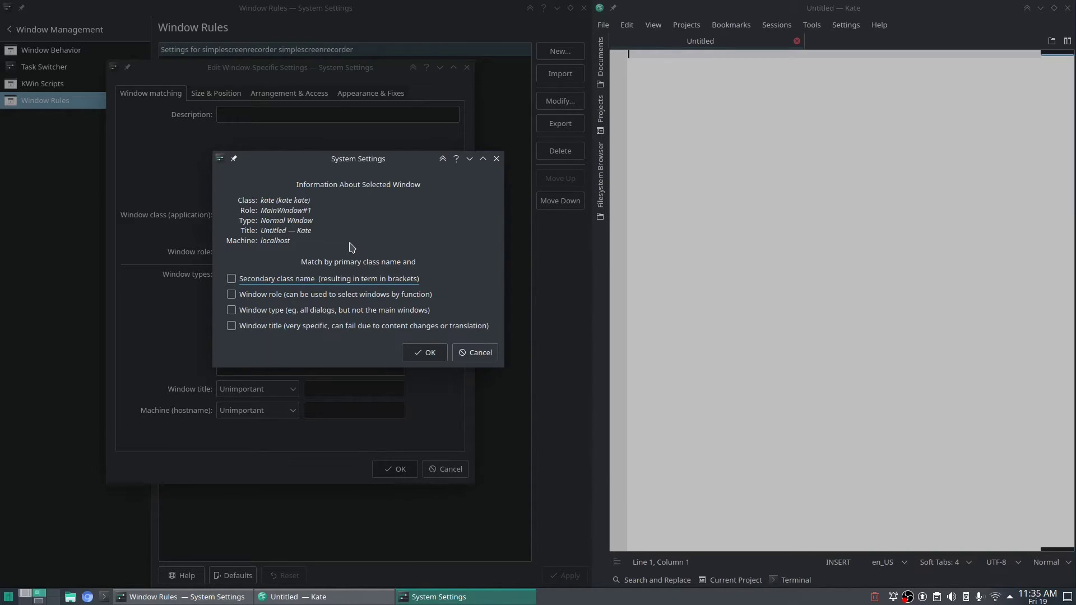
mouse_move(248, 215)
mouse_down()
mouse_move(308, 215)
mouse_move(231, 220)
mouse_up()
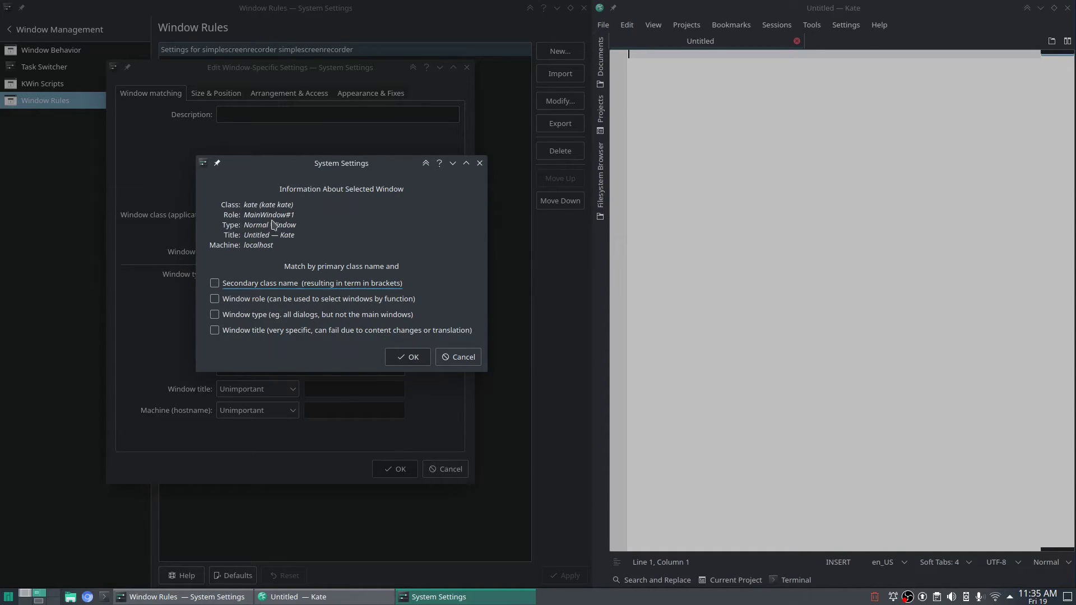
drag(339, 180, 286, 205)
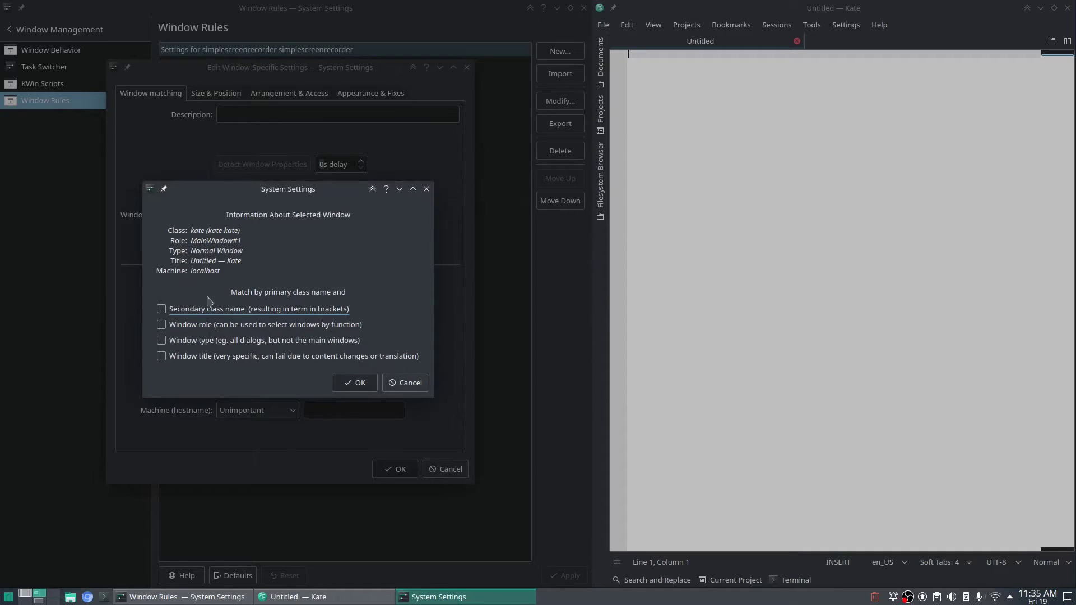
click(163, 309)
click(352, 383)
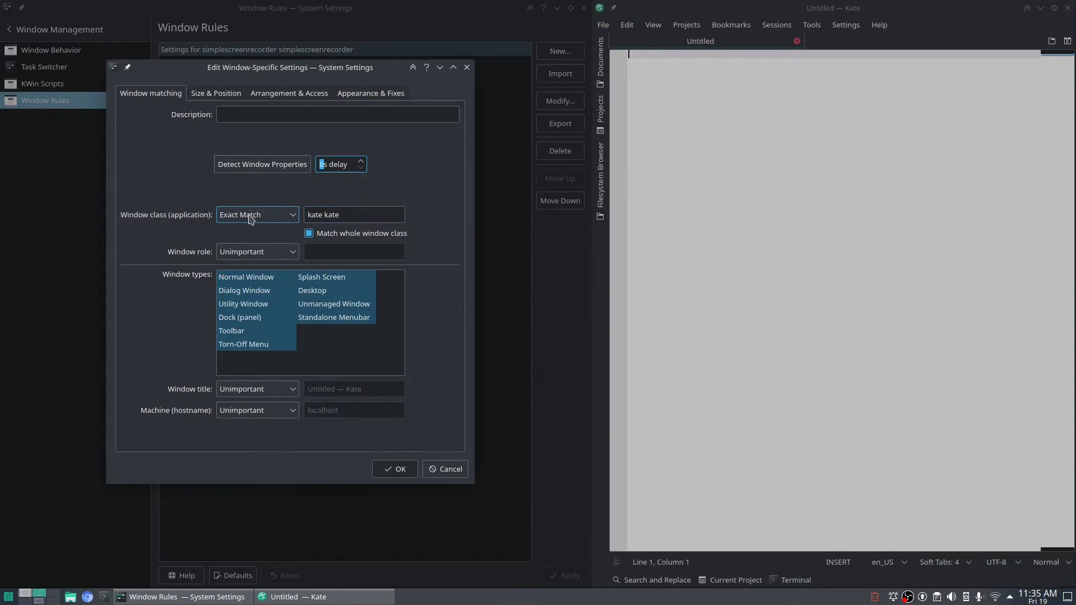
Restrict the Kate rule to the Normal Window type and bring up its Size & Position properties.
drag(358, 216, 291, 214)
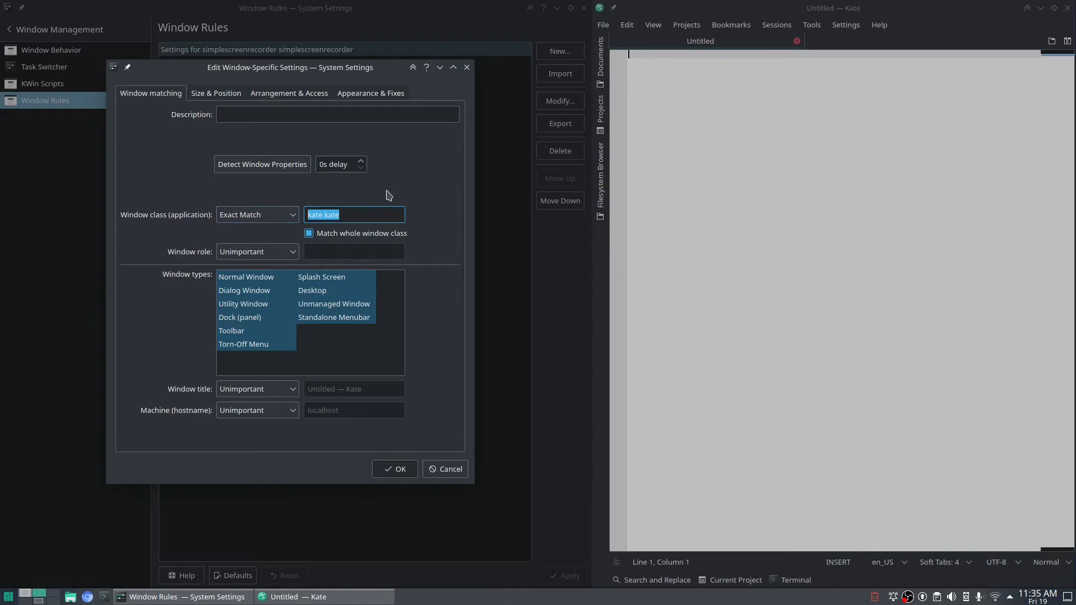
click(368, 215)
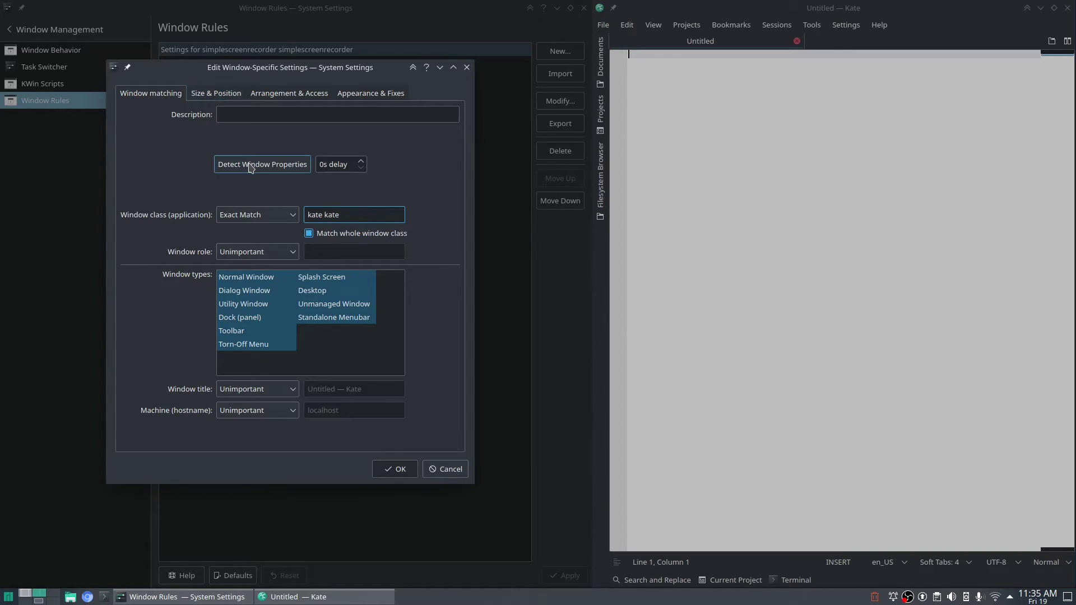
click(233, 281)
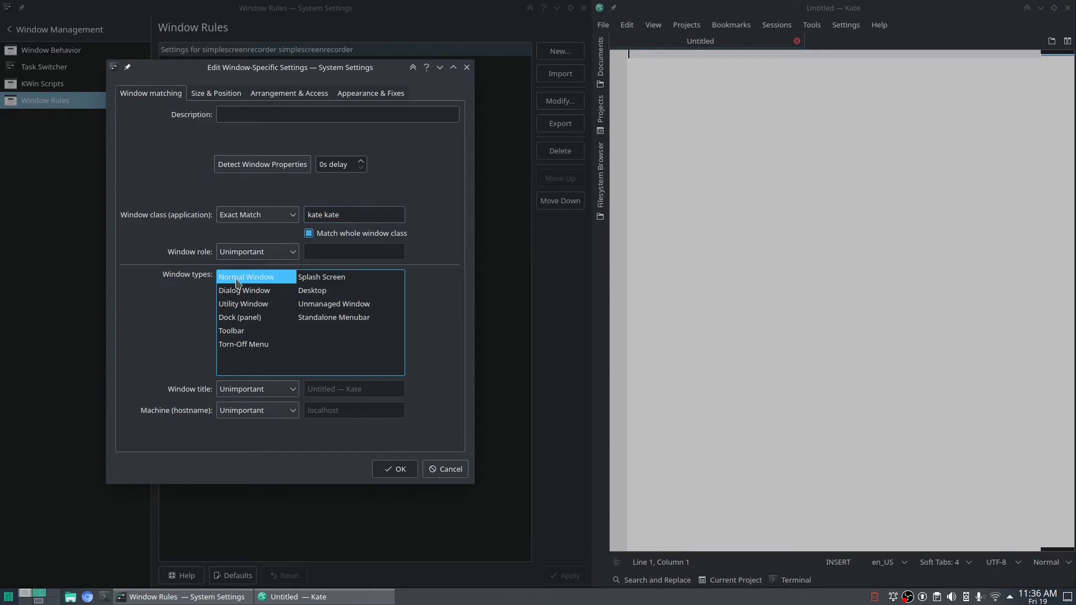
click(226, 93)
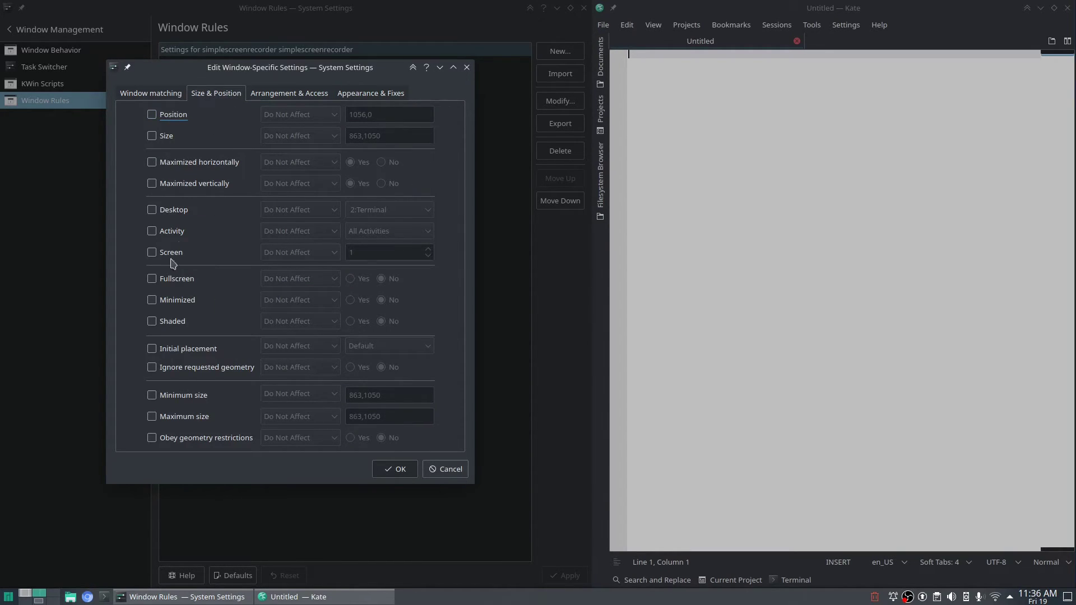
Make the Kate rule put Kate on desktop 4:Music initially, then save and apply it.
click(157, 213)
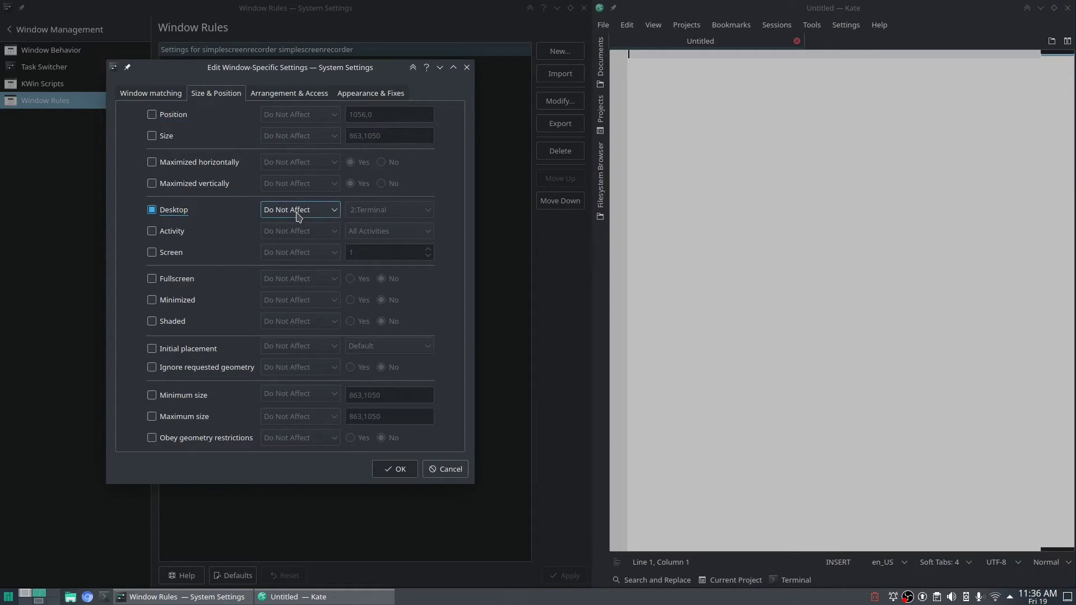
click(329, 211)
click(309, 240)
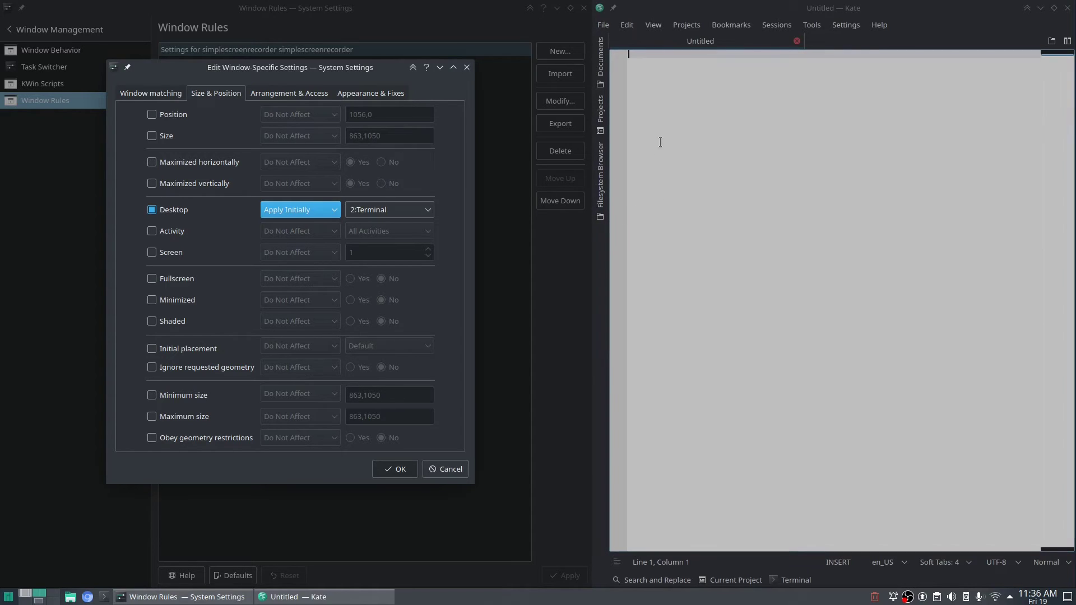
click(295, 208)
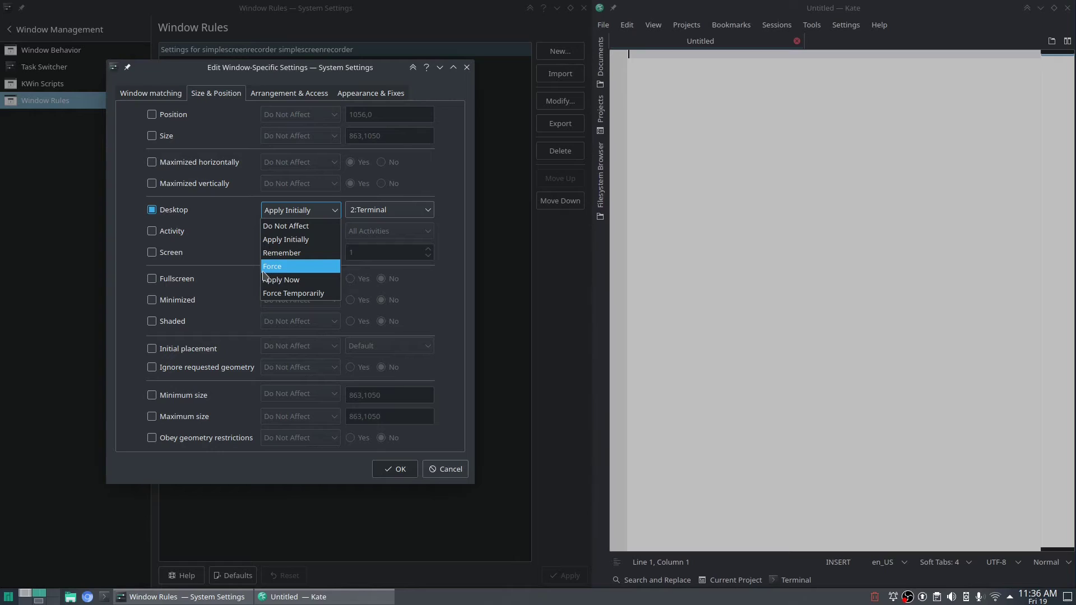
click(245, 220)
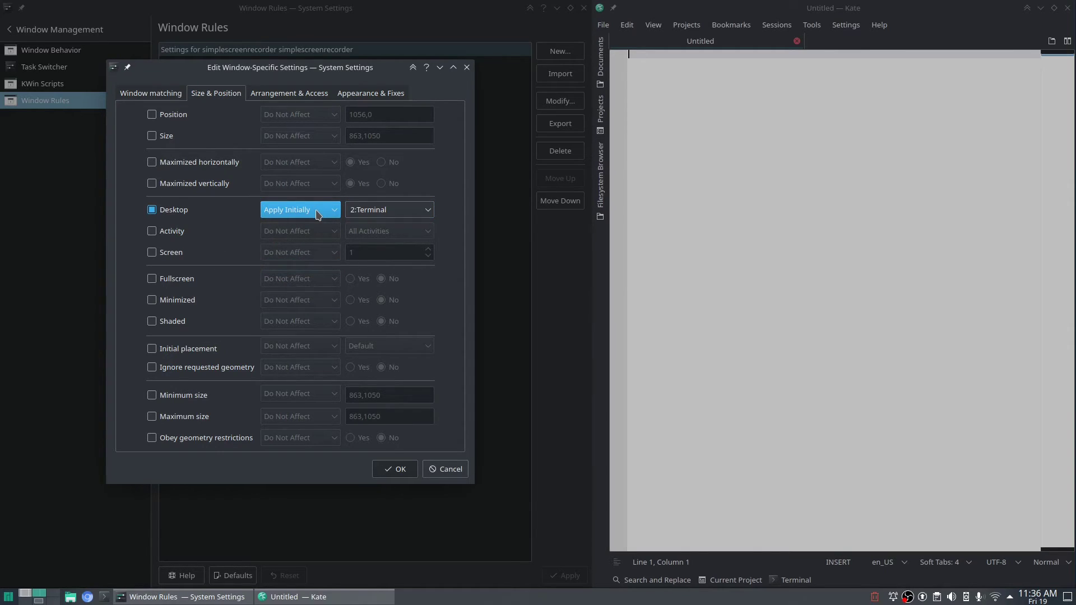
click(426, 213)
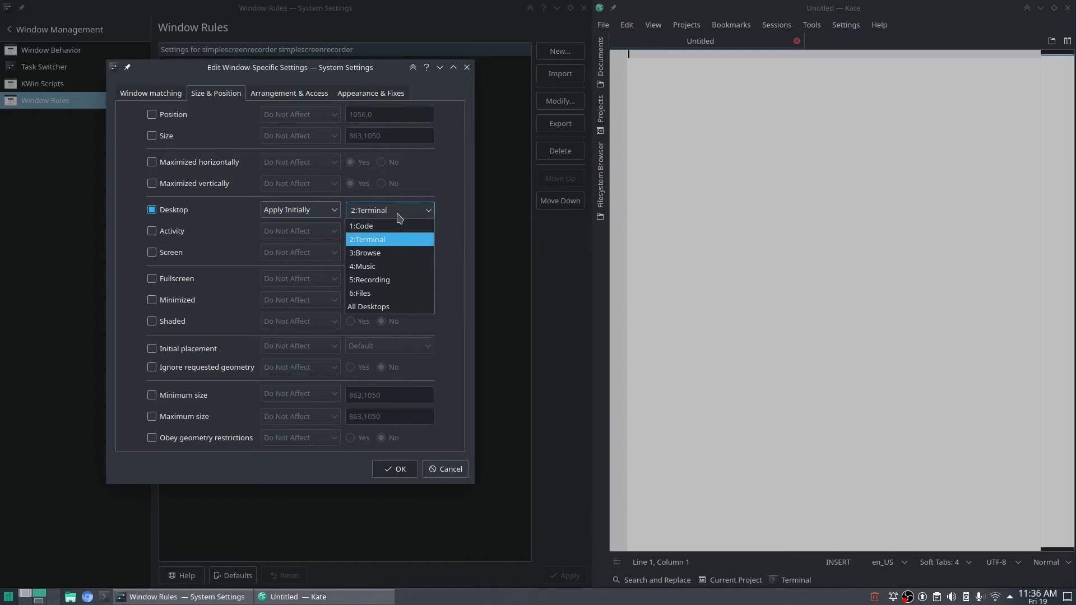
click(378, 269)
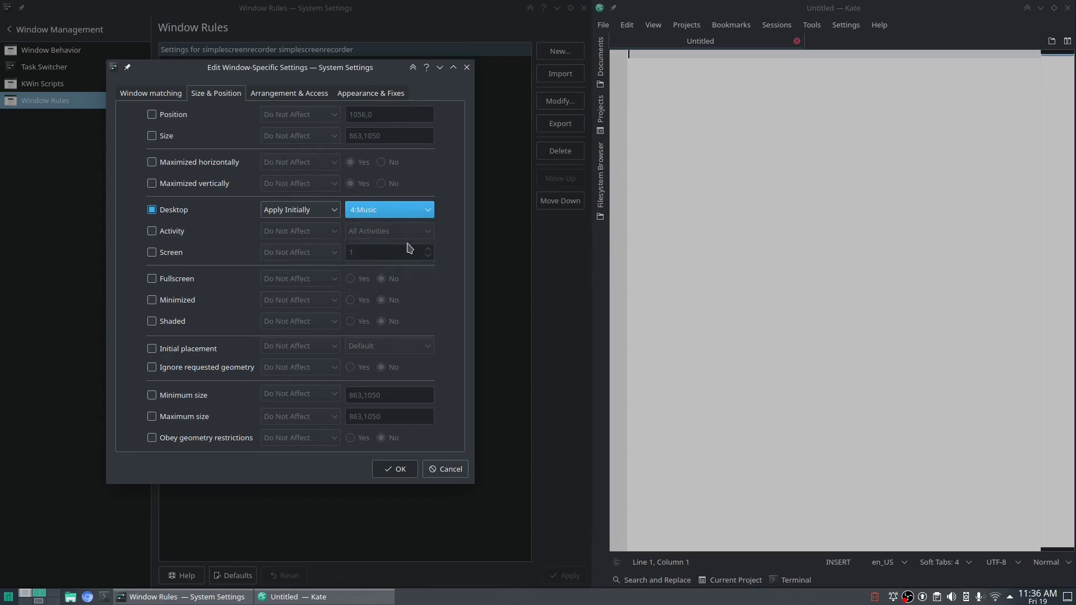
click(409, 470)
click(565, 570)
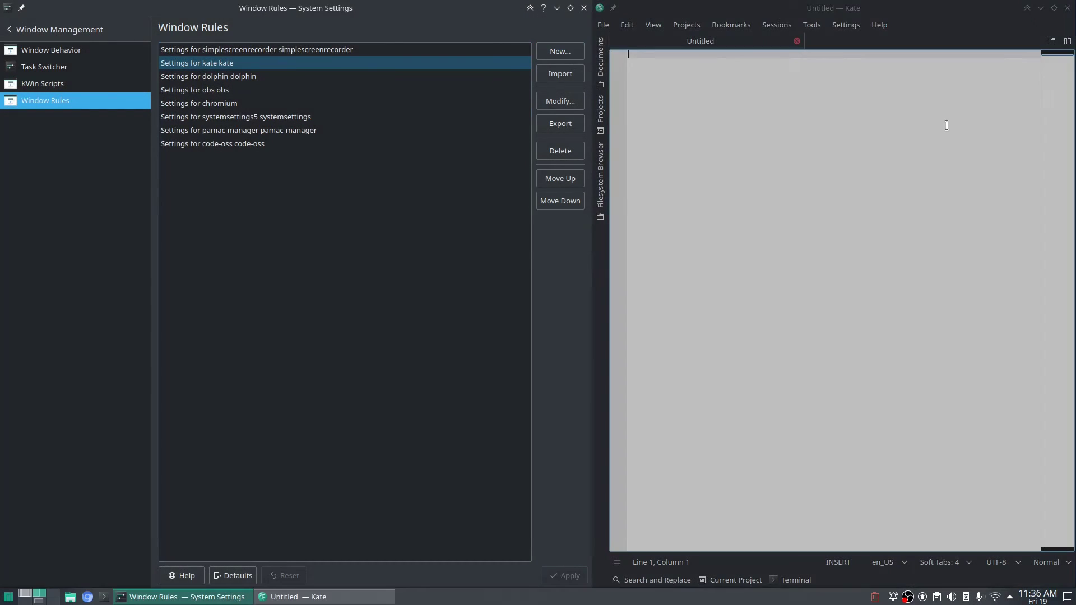
Close Kate and relaunch it by searching 'kate', then switch back with Ctrl+F2.
click(1067, 8)
click(8, 596)
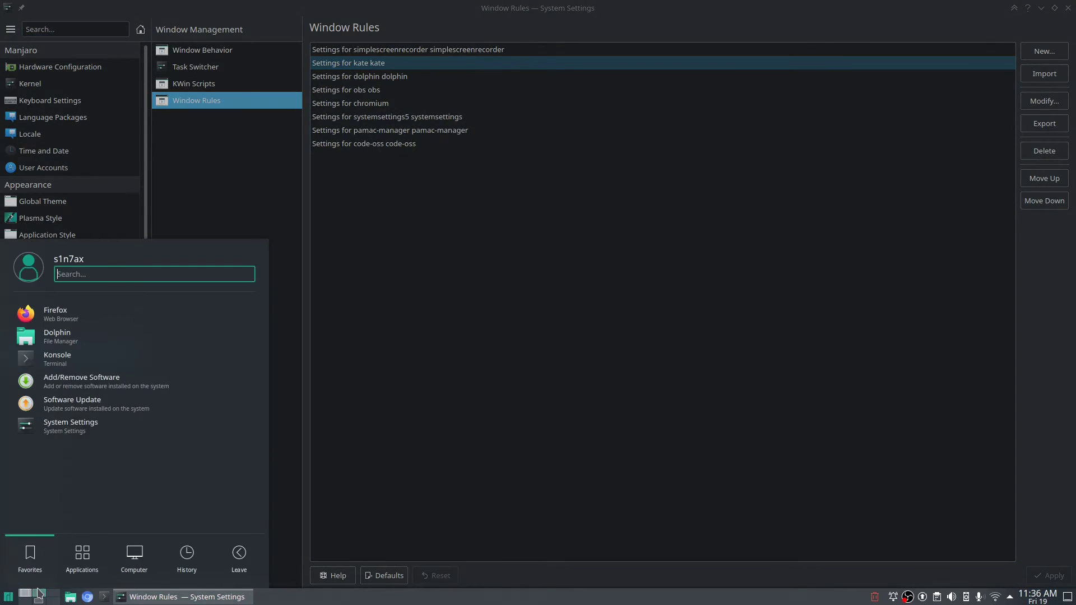
text(kate)
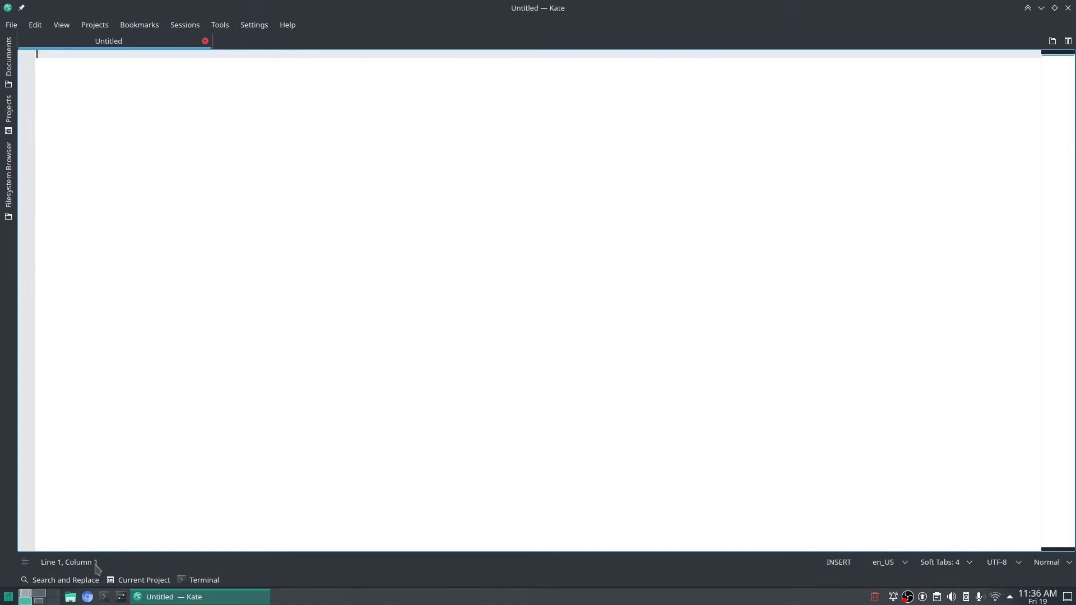
mouse_move(0, 0)
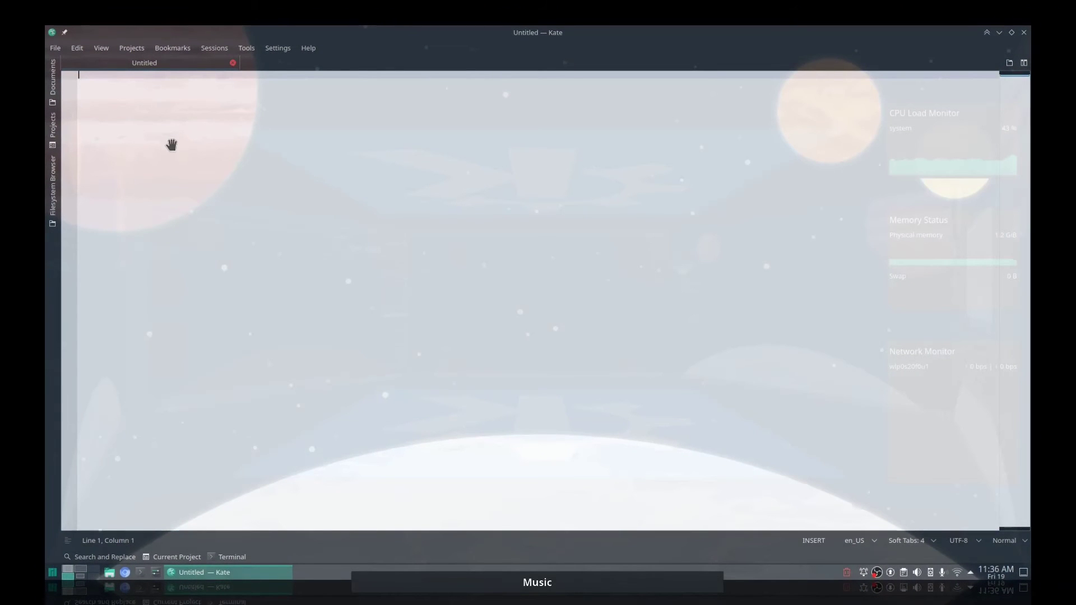
key(Escape)
key(ctrl+F2)
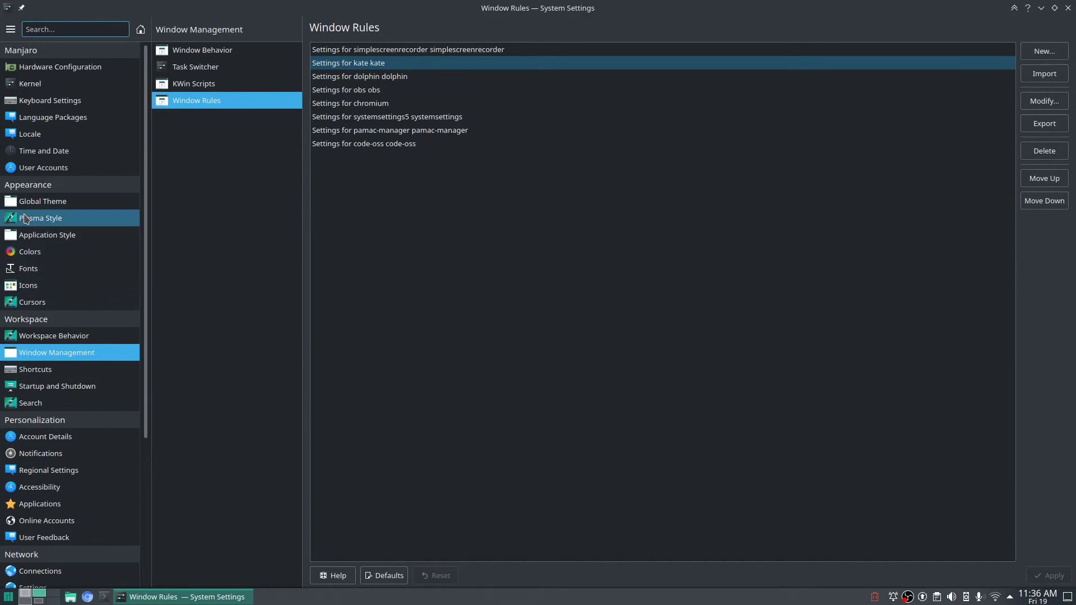
Assign Desktop Grid to the top-left corner in Screen Edges and apply it.
click(56, 336)
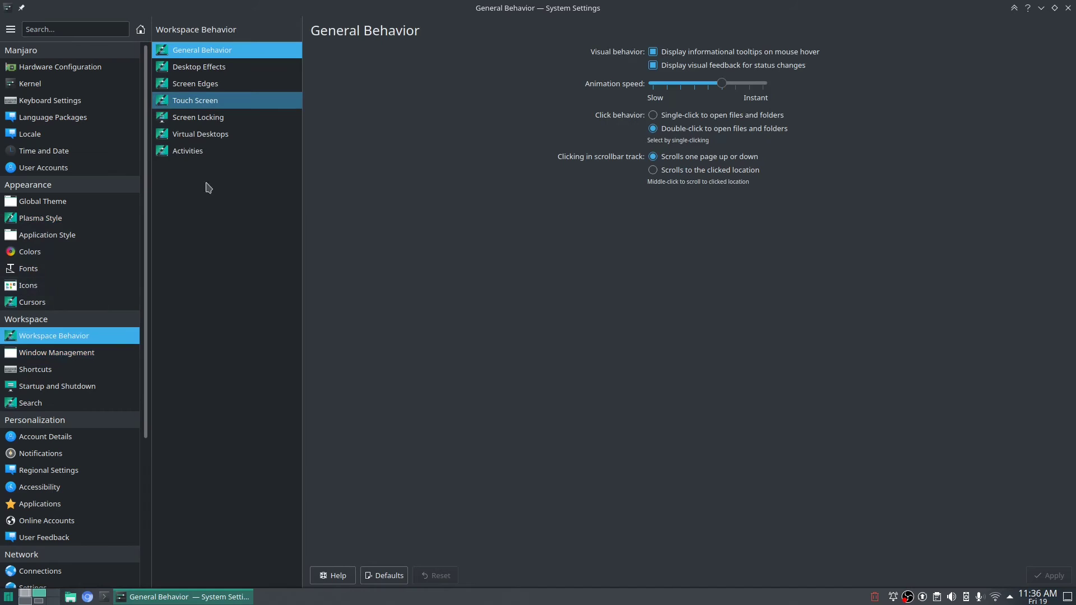
click(194, 84)
click(636, 83)
click(701, 219)
click(1048, 576)
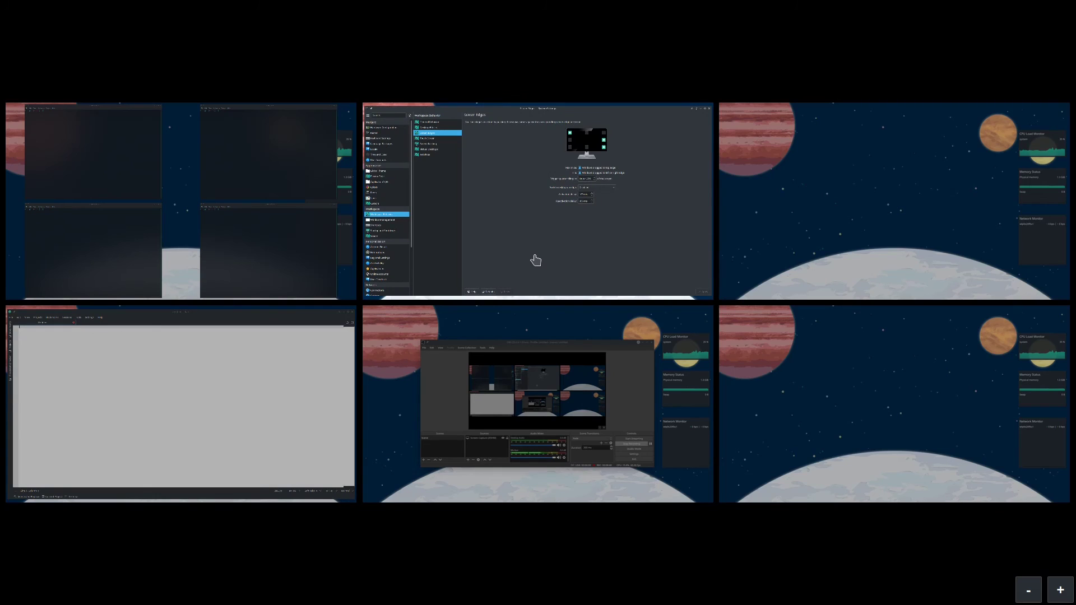
Test the top-left corner from the desktop, then go to the Colors settings page.
click(484, 248)
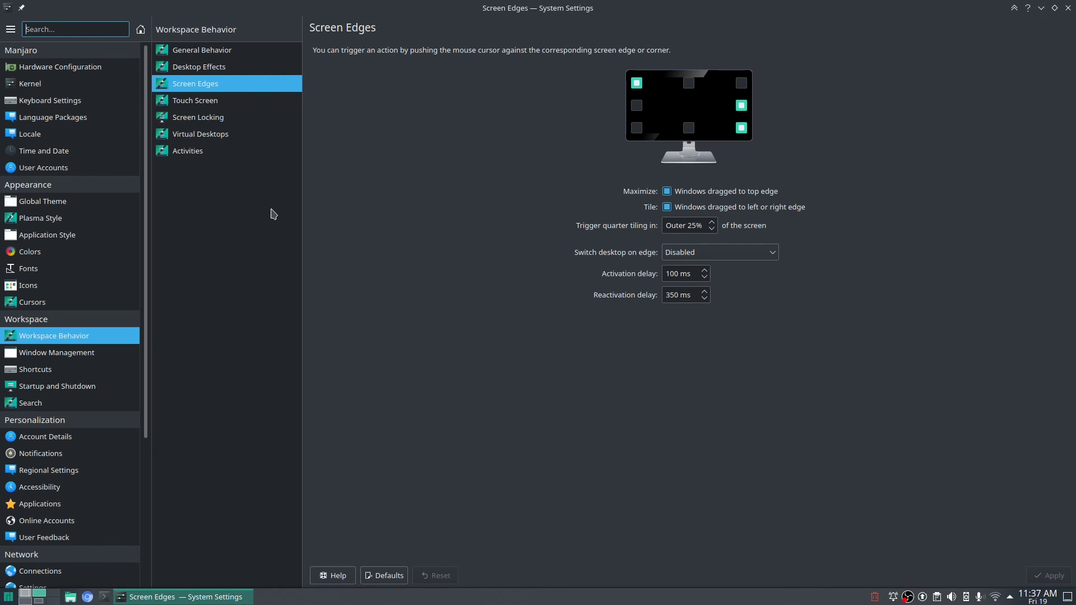
mouse_move(70, 359)
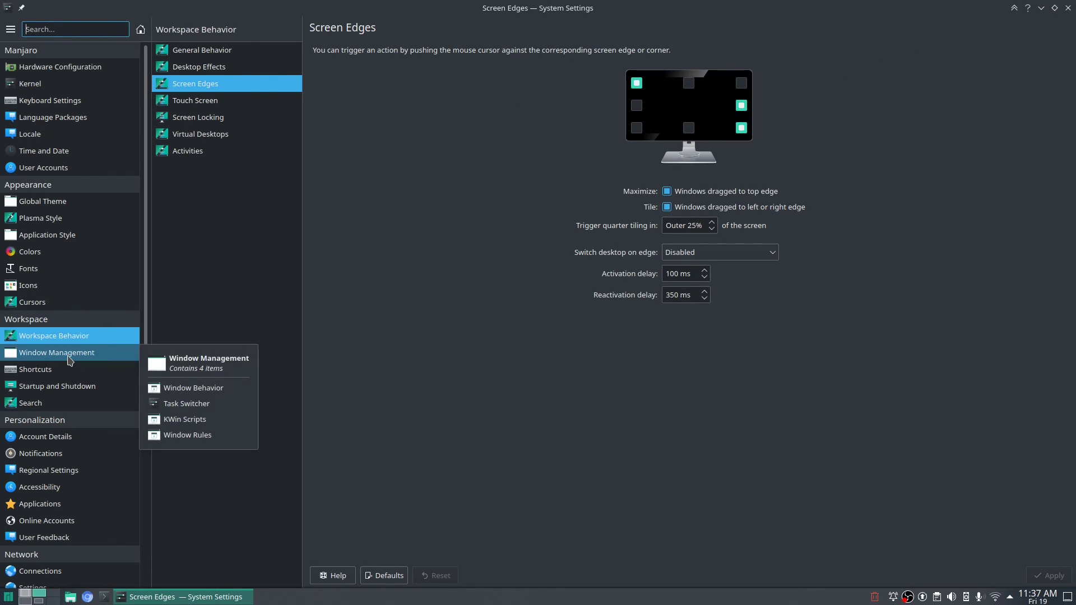
mouse_move(23, 291)
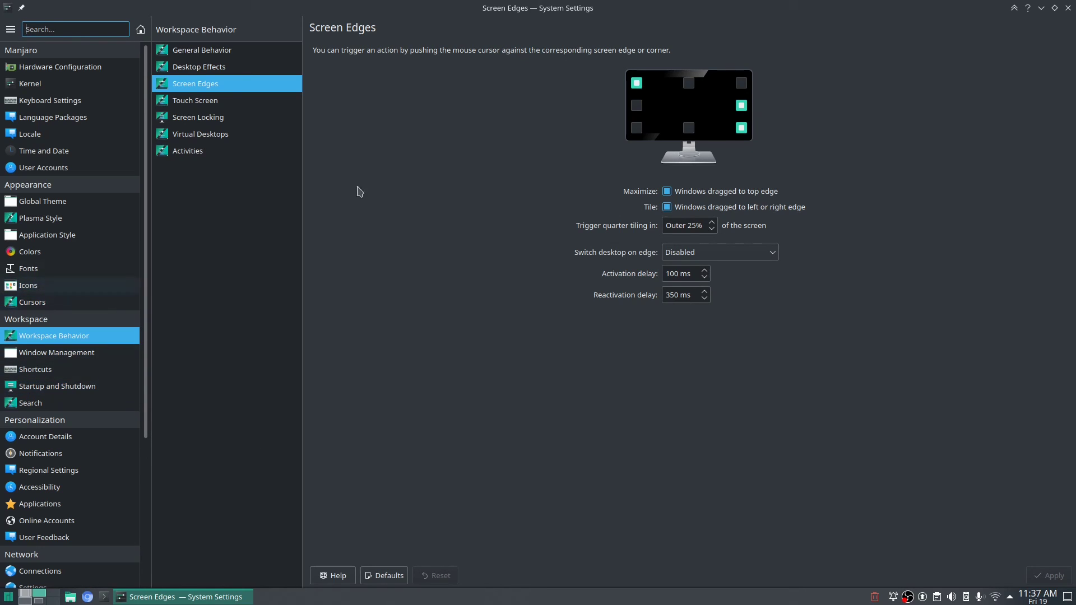
click(1040, 8)
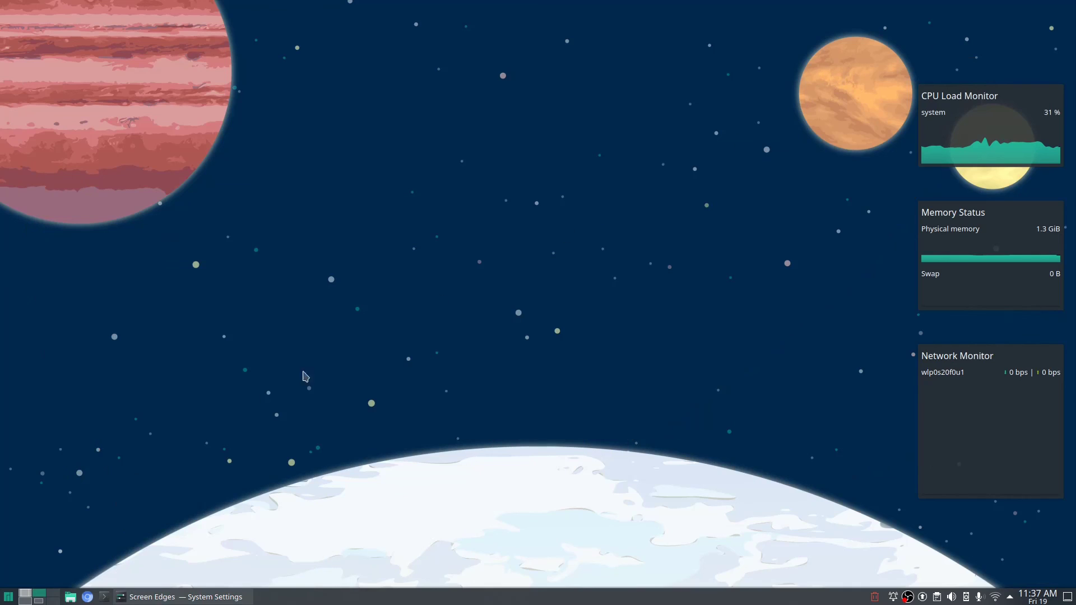
click(179, 597)
click(93, 253)
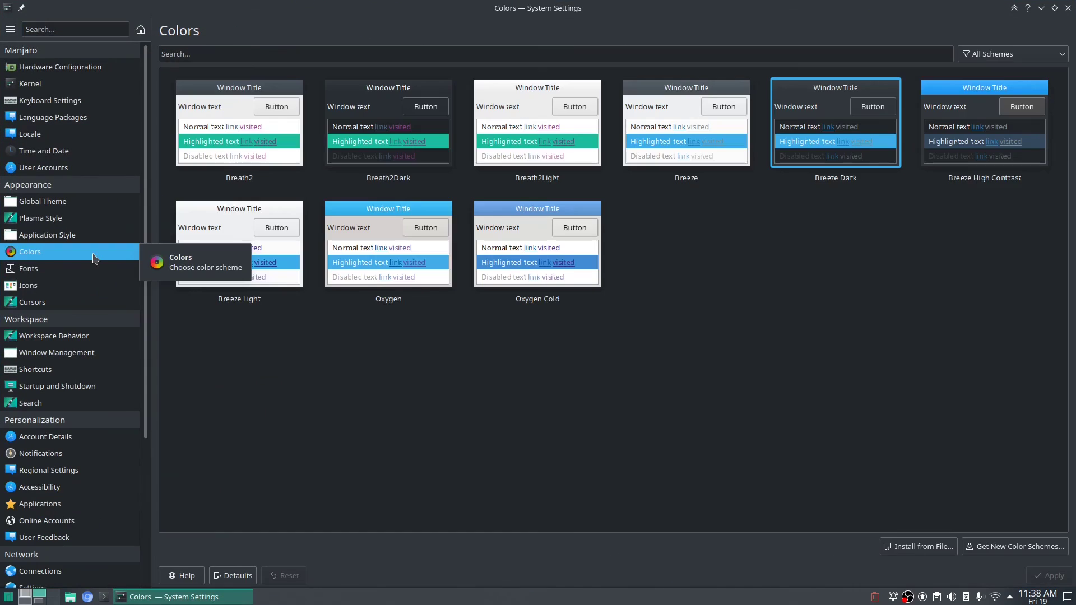